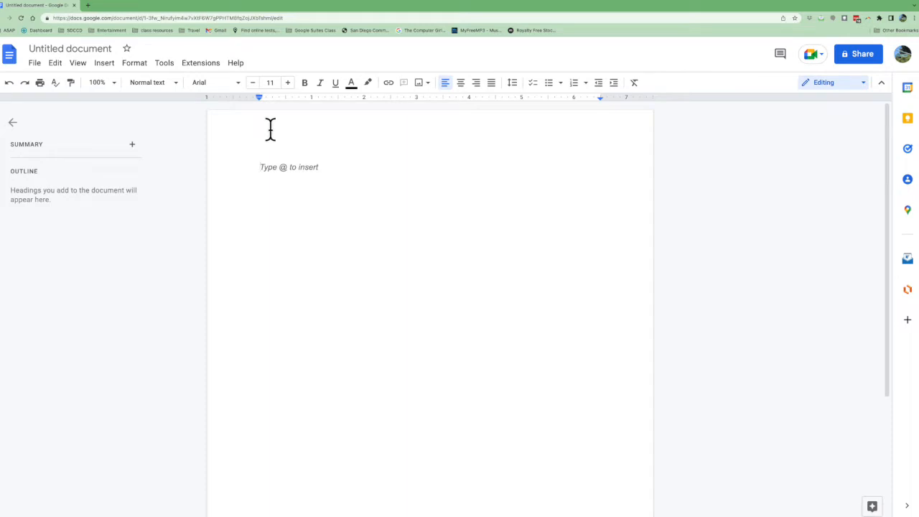
# Start an image watermark for the blank document and open the image selection
pyautogui.click(105, 65)
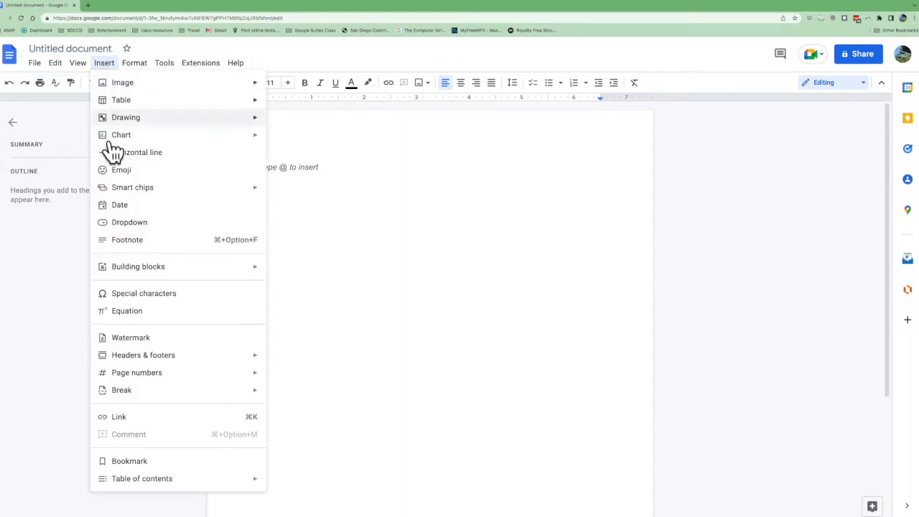
pyautogui.click(171, 340)
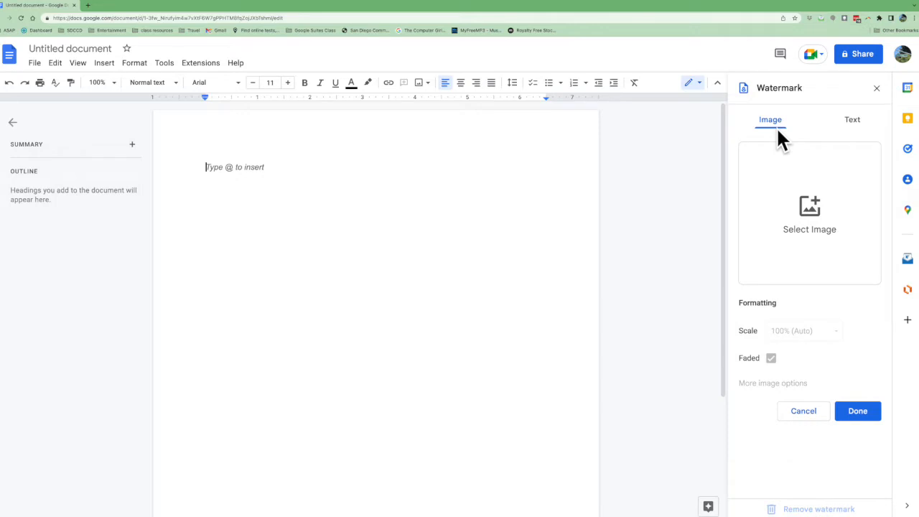
pyautogui.click(853, 122)
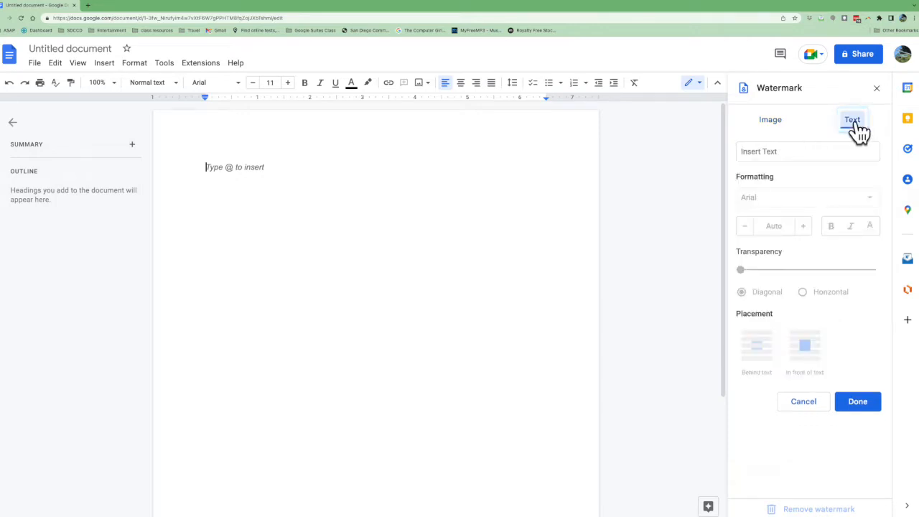
pyautogui.click(773, 123)
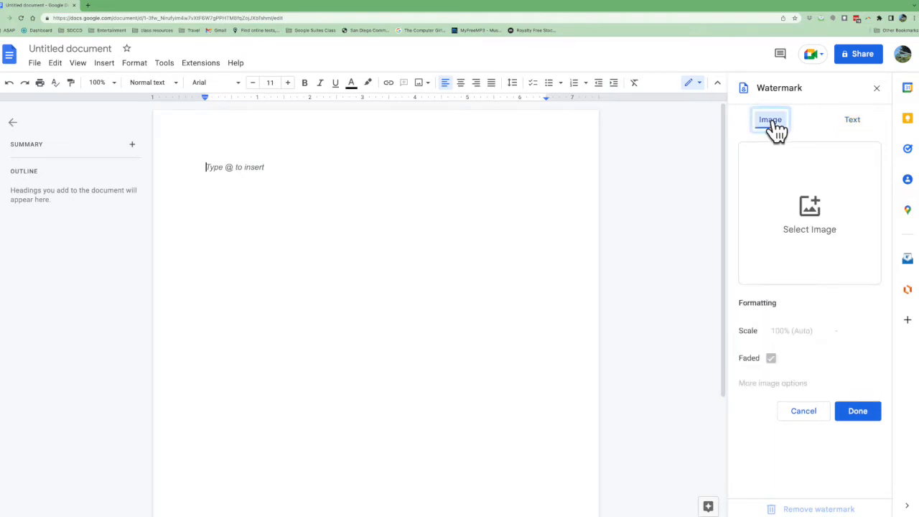
pyautogui.click(813, 209)
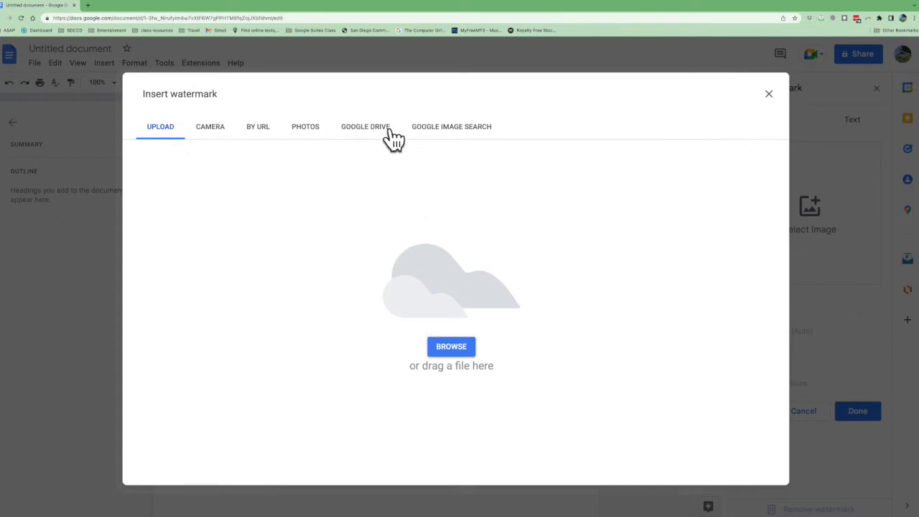
# Search Google Images for "holidays" and insert the square blue "Happy Holidays" picture as the watermark
pyautogui.click(455, 139)
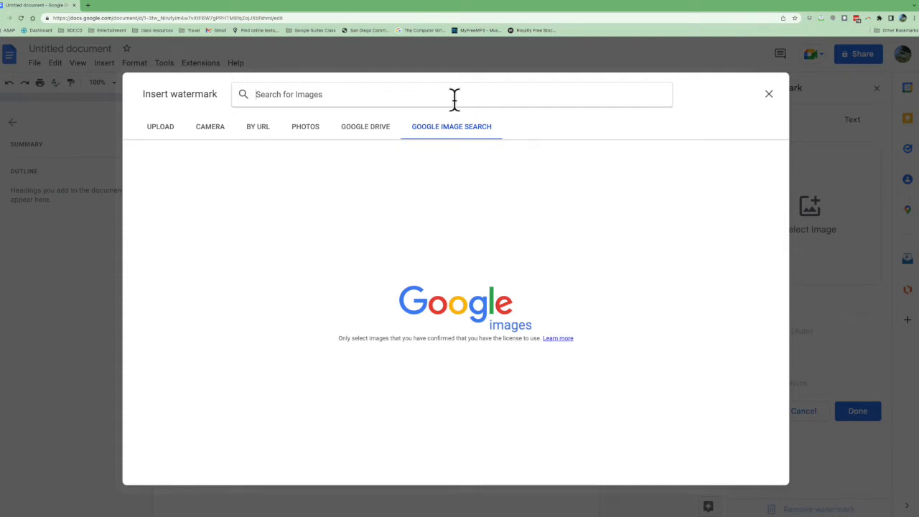
pyautogui.click(454, 99)
pyautogui.write('hi')
pyautogui.write('lidays')
pyautogui.press('Return')
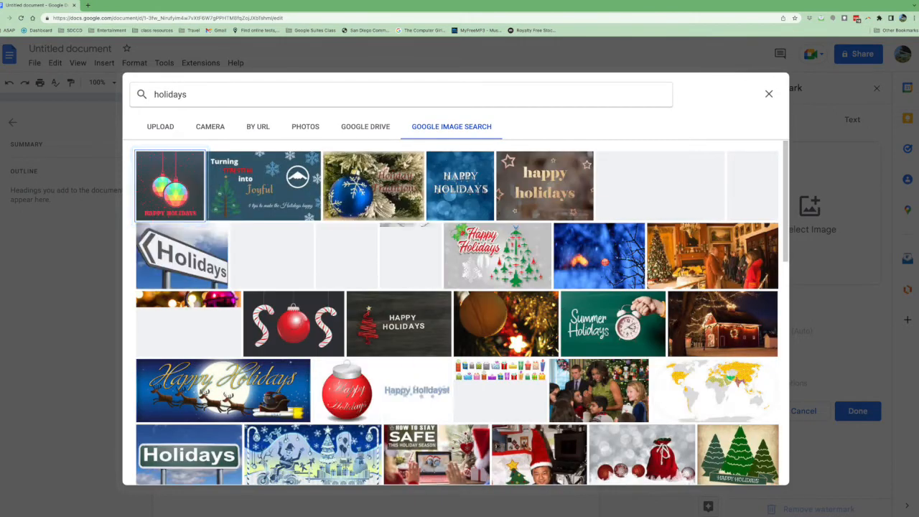
pyautogui.click(470, 204)
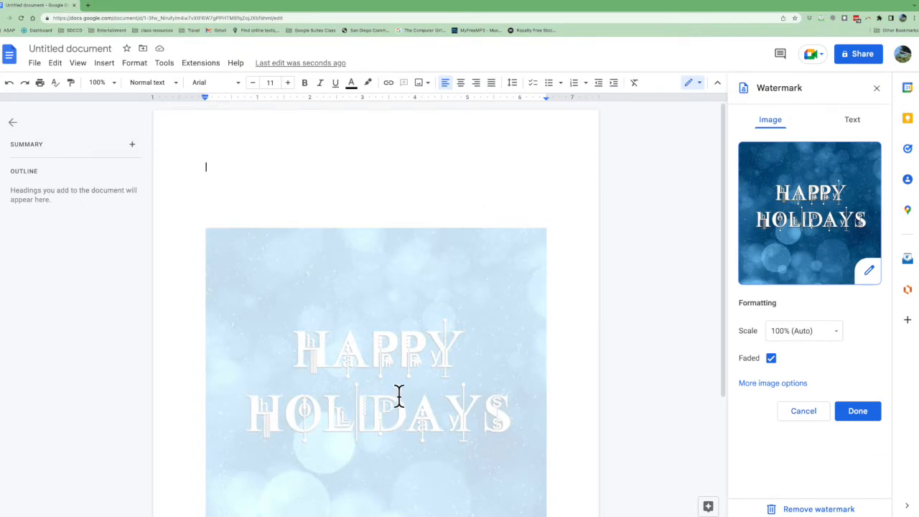
# Test the watermark's Faded option but keep it on, and set transparency near the middle, brightness slightly lower and contrast slightly higher
pyautogui.click(771, 358)
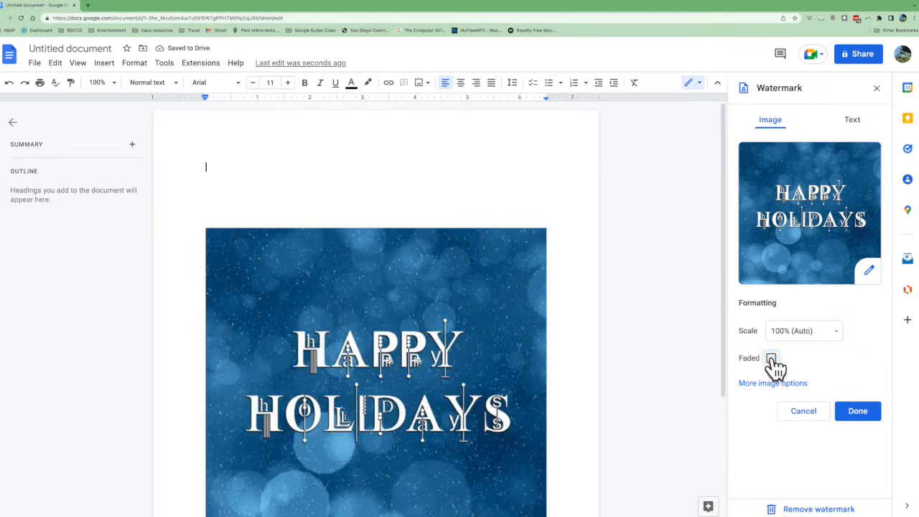
pyautogui.click(771, 358)
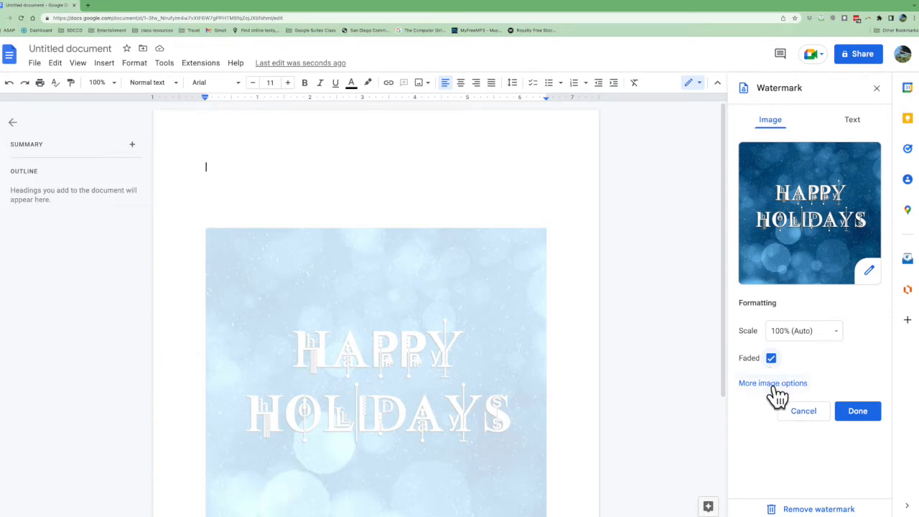
pyautogui.click(774, 385)
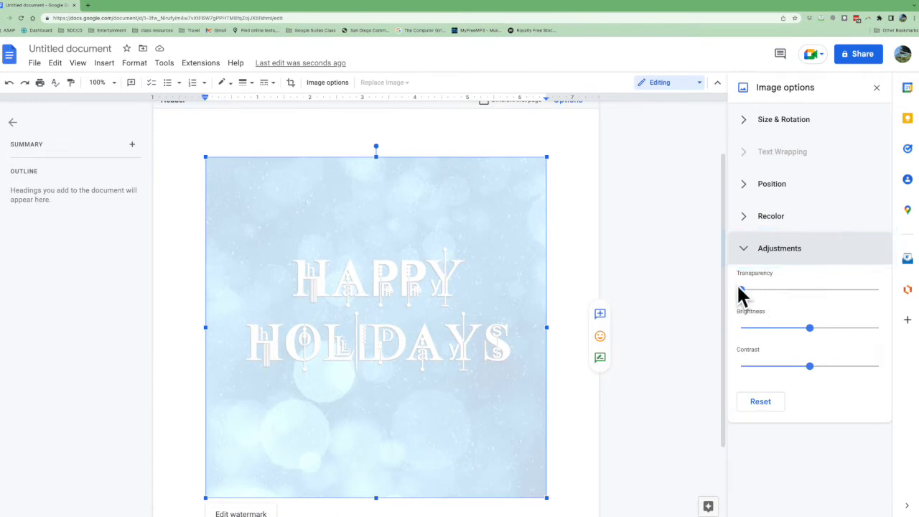
pyautogui.moveTo(741, 291); pyautogui.dragTo(806, 300)
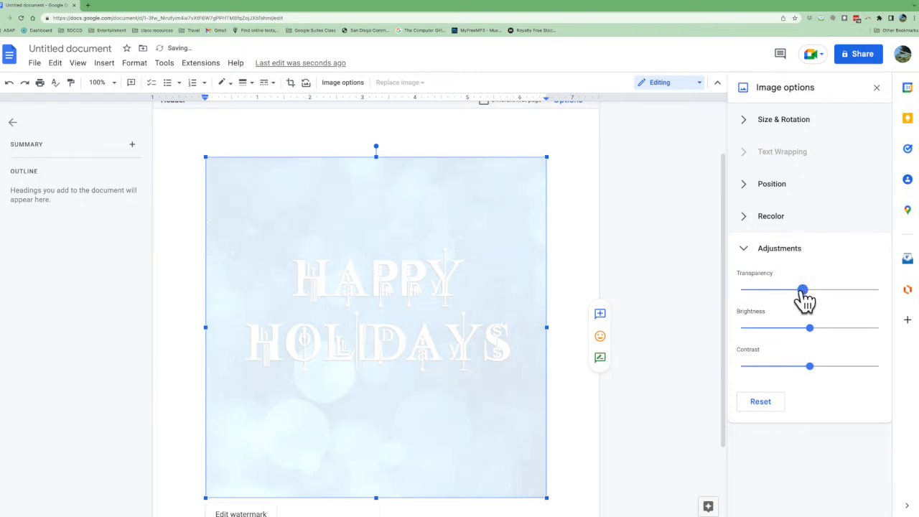
pyautogui.click(809, 330)
pyautogui.moveTo(813, 337)
pyautogui.mouseDown()
pyautogui.moveTo(744, 338)
pyautogui.moveTo(873, 336)
pyautogui.moveTo(809, 337)
pyautogui.mouseUp()
pyautogui.moveTo(811, 369); pyautogui.dragTo(819, 370)
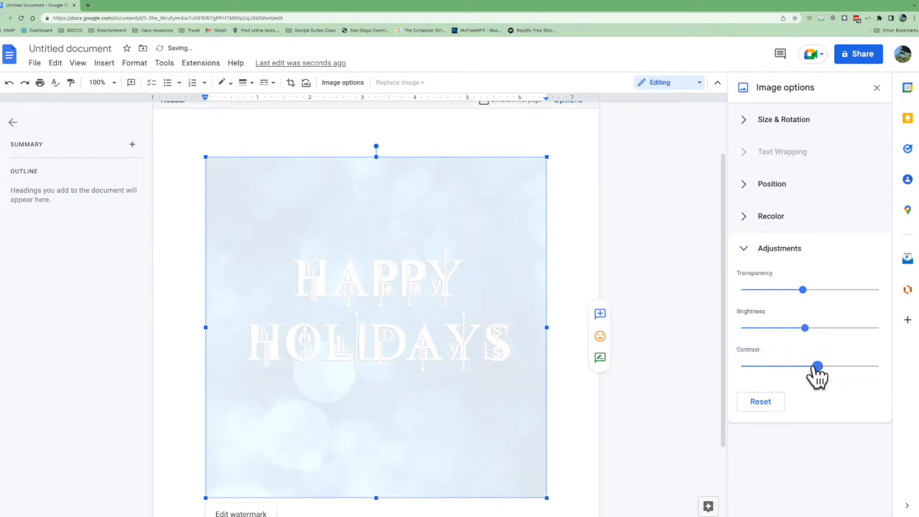
# Reduce the watermark image's transparency to near the minimum and finish the watermark setup
pyautogui.moveTo(804, 295); pyautogui.dragTo(750, 301)
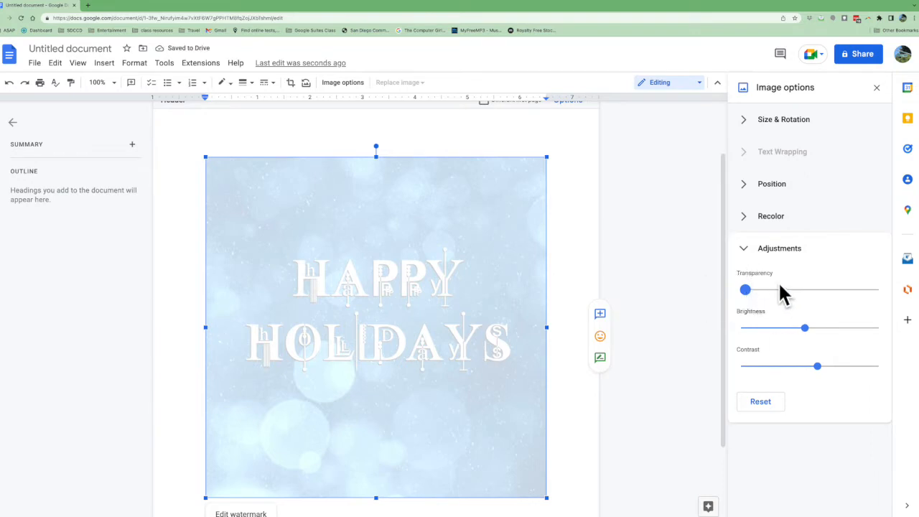
pyautogui.click(876, 89)
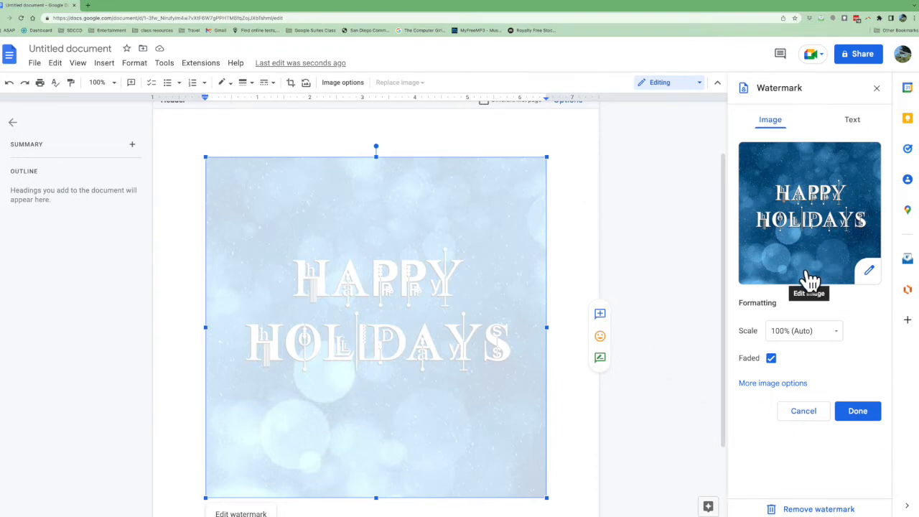
pyautogui.click(857, 421)
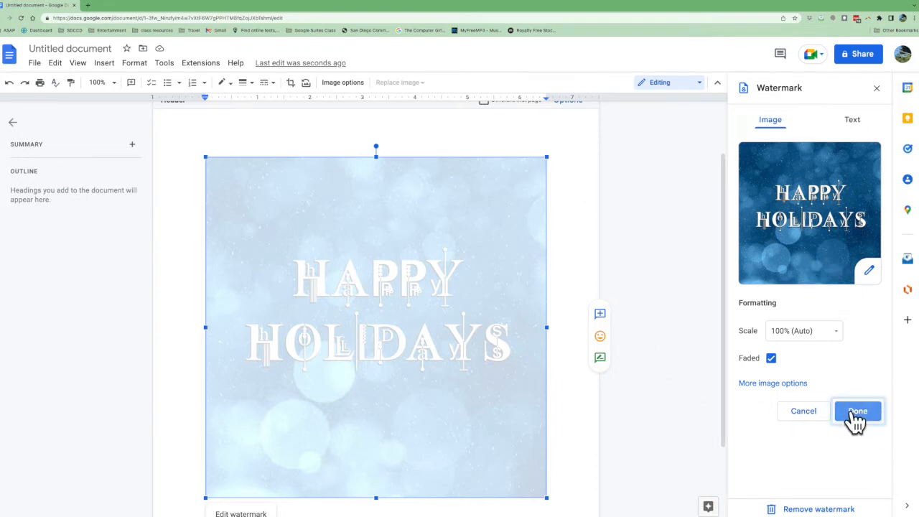
# Write "Holiday Party at my house" at the start of the page body and center it
pyautogui.click(284, 132)
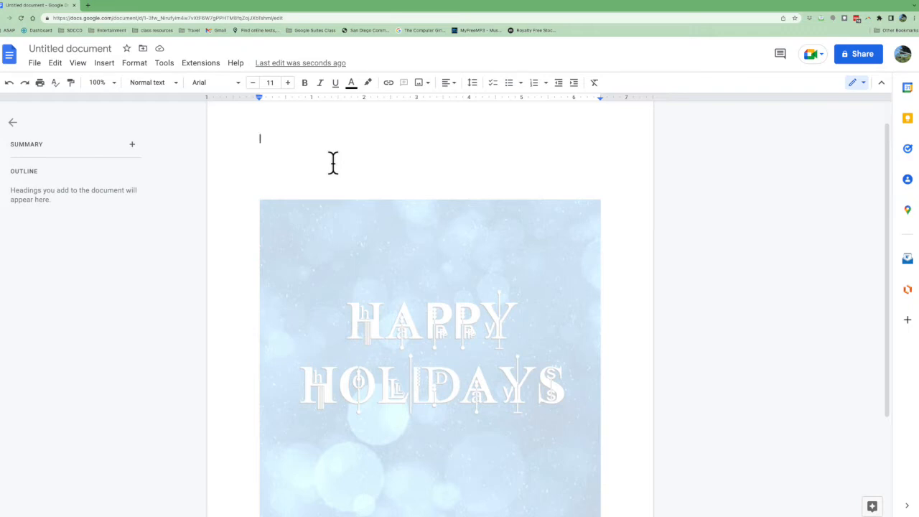
pyautogui.write('Holiday Party at my house')
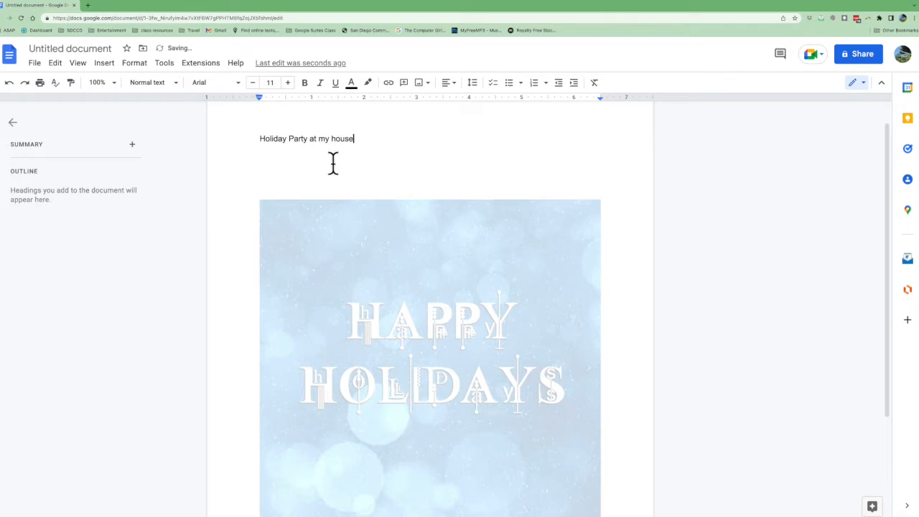
pyautogui.moveTo(355, 138); pyautogui.dragTo(258, 137)
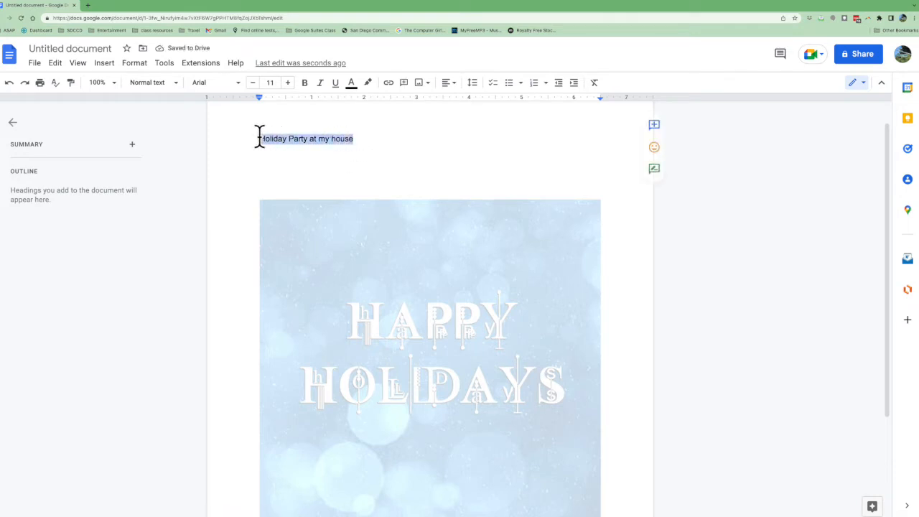
pyautogui.click(448, 85)
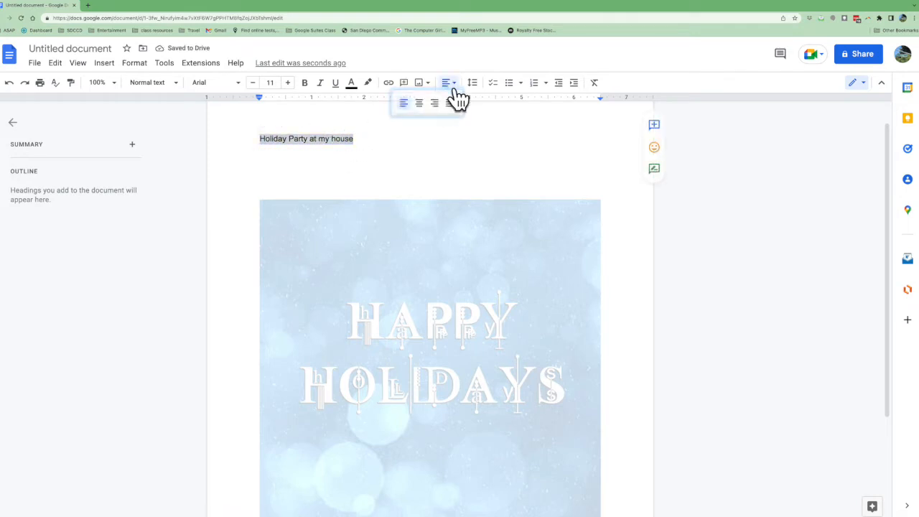
pyautogui.click(422, 106)
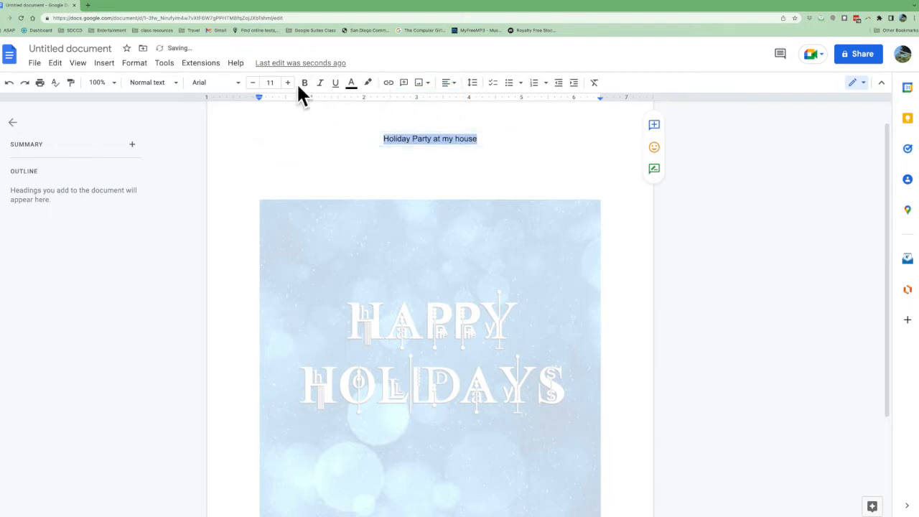
# Format the selected "Holiday Party at my house" text as 48-point, bold and dark blue
pyautogui.click(270, 82)
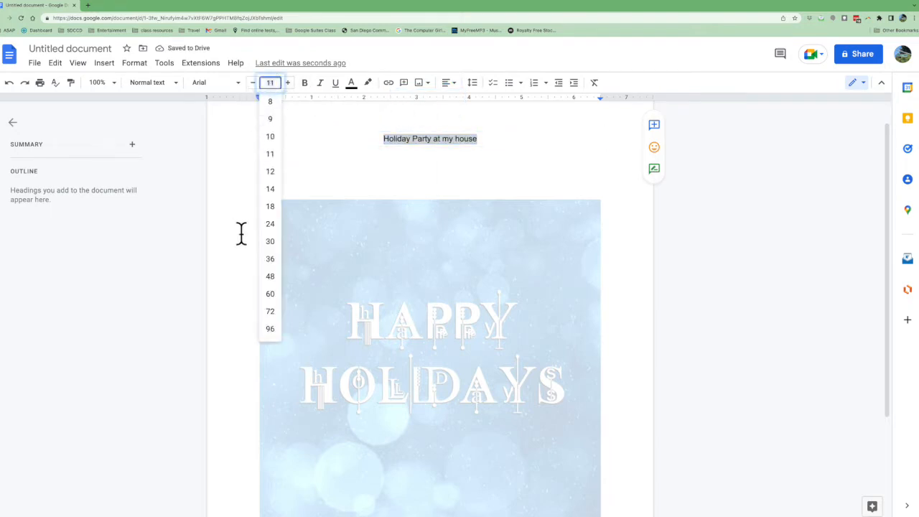
pyautogui.click(272, 277)
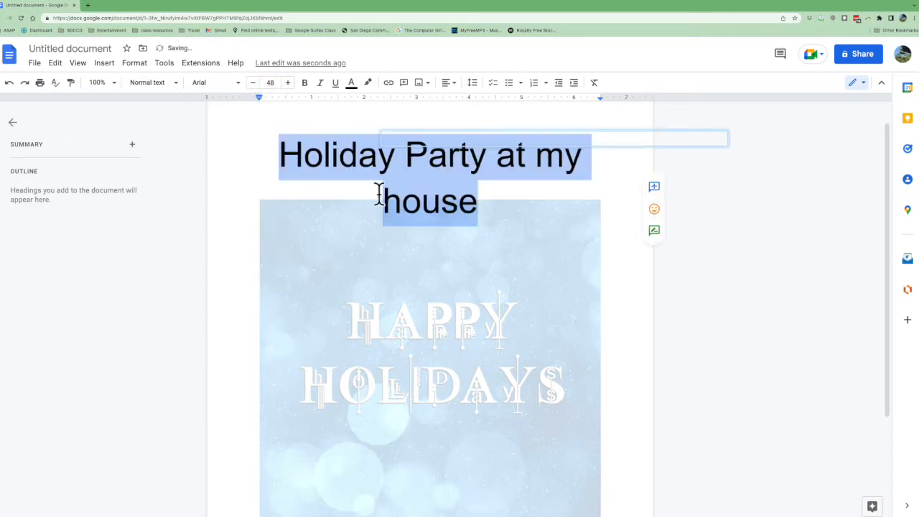
pyautogui.click(305, 85)
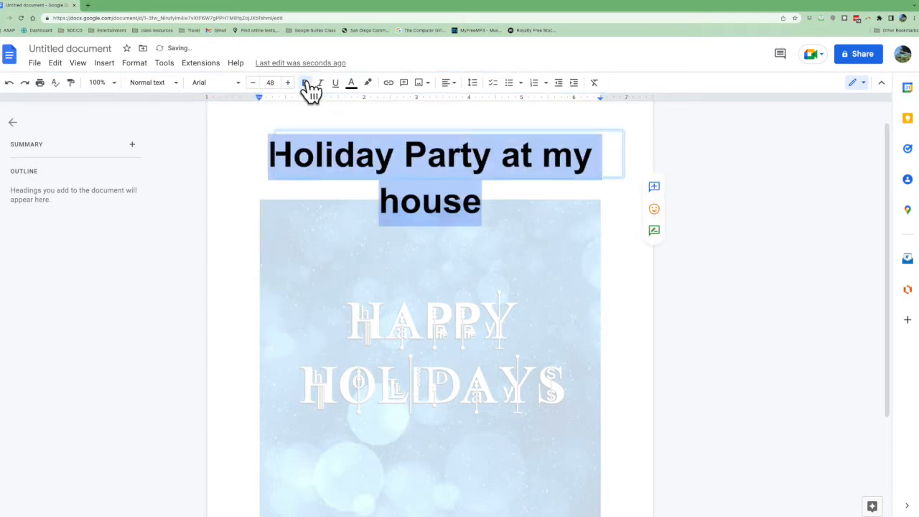
pyautogui.click(352, 84)
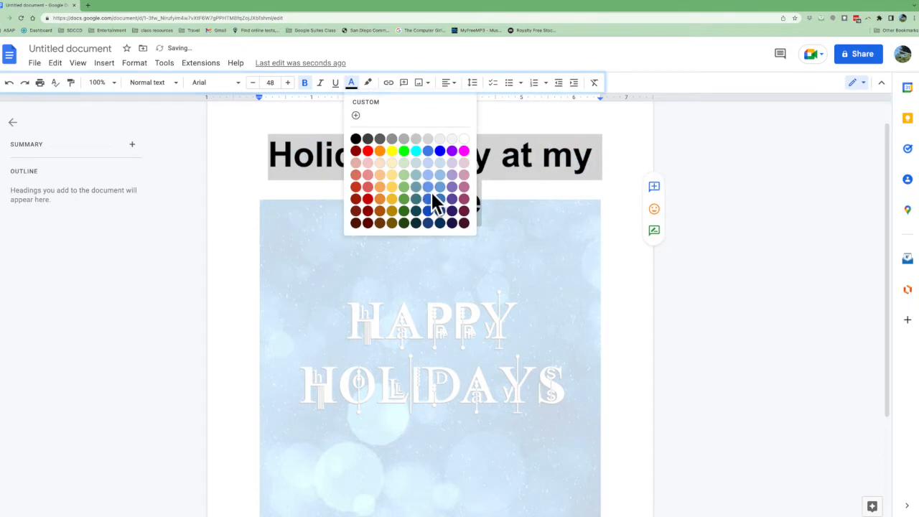
pyautogui.click(439, 221)
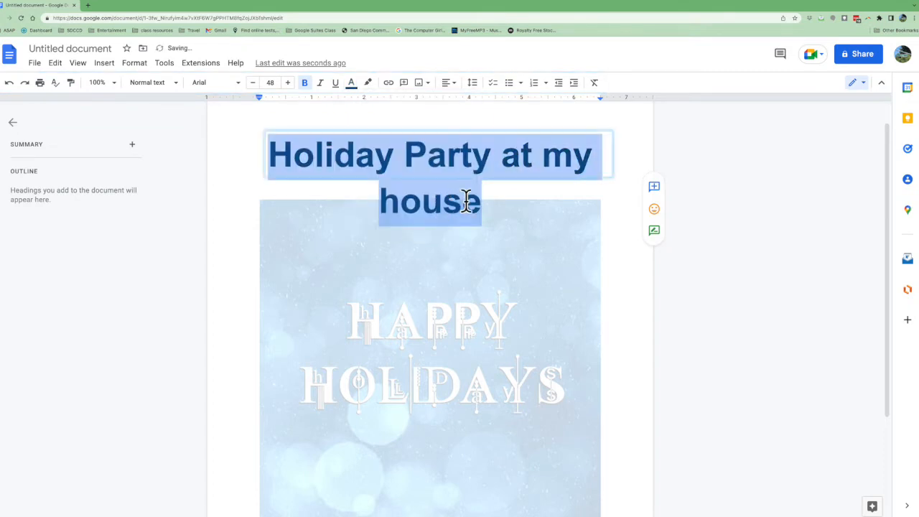
# Break the title onto a second line before "at my house" and insert two blank lines above it
pyautogui.click(503, 160)
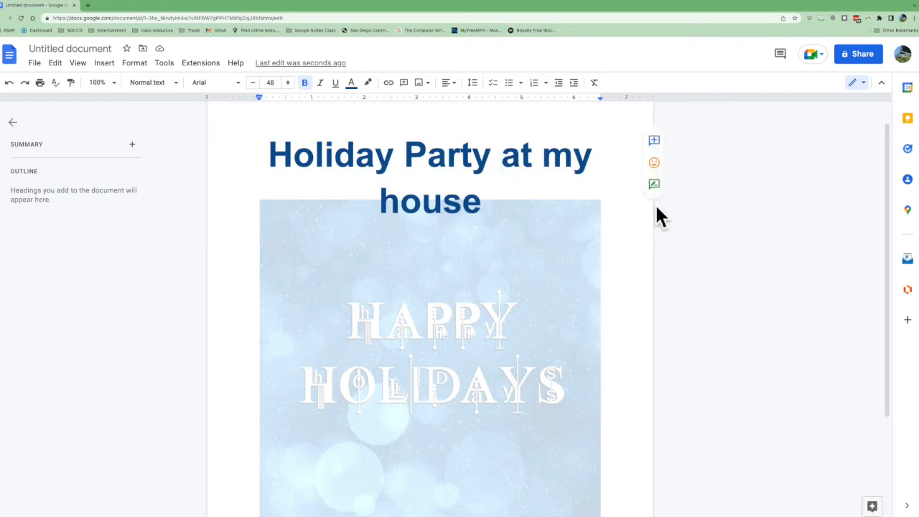
pyautogui.press('Return')
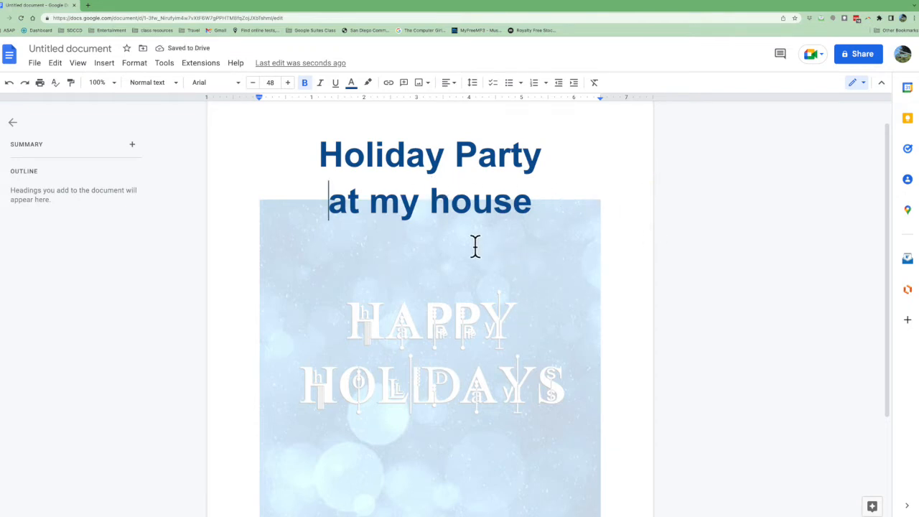
pyautogui.click(317, 153)
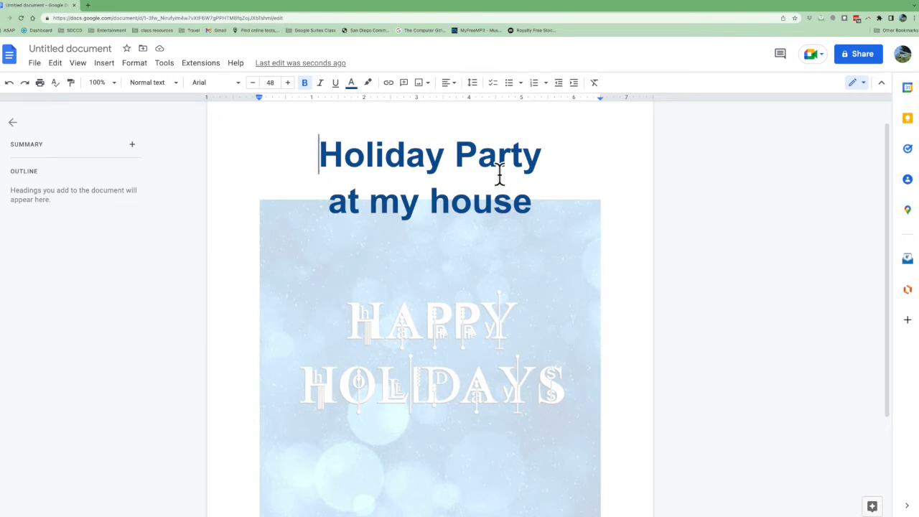
pyautogui.press('Return')
pyautogui.press('Return')
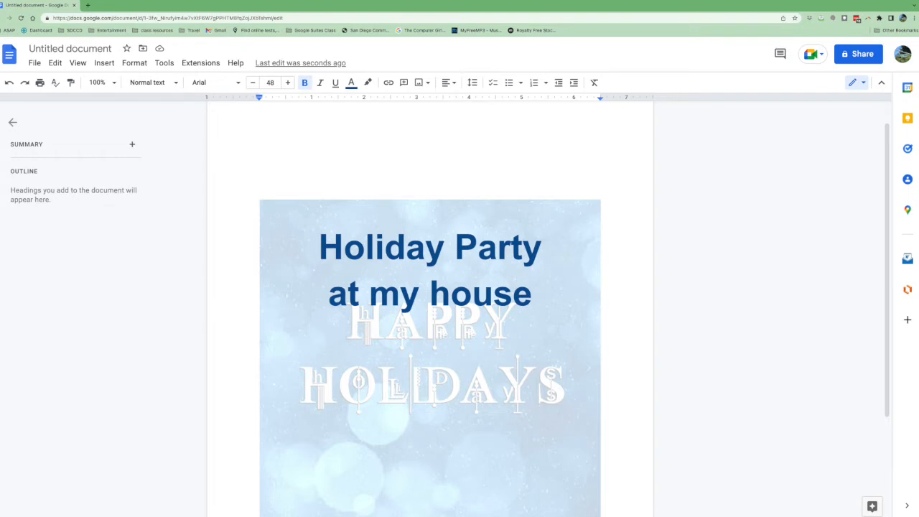
# Start a new line after "at my house"
pyautogui.click(544, 297)
pyautogui.click(545, 299)
pyautogui.press('Return')
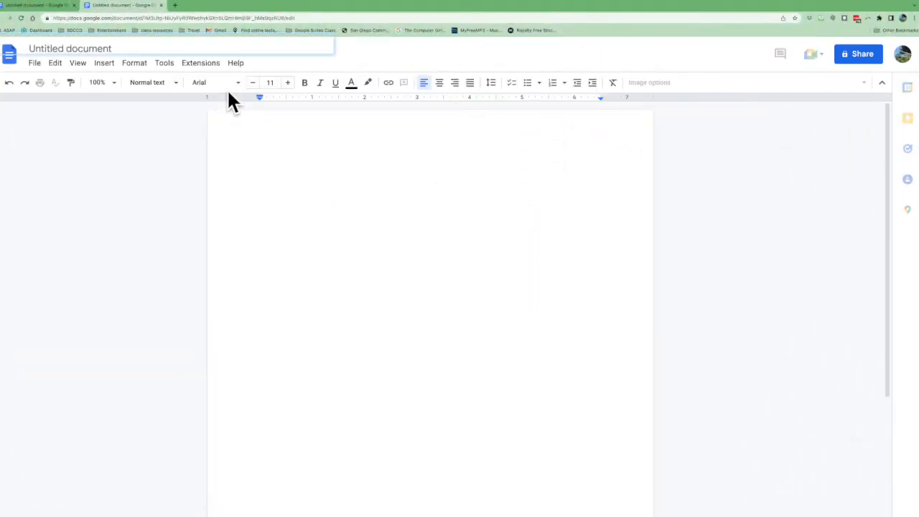
# Insert a diagonal text watermark reading "Draft" behind the text of the blank document
pyautogui.click(104, 65)
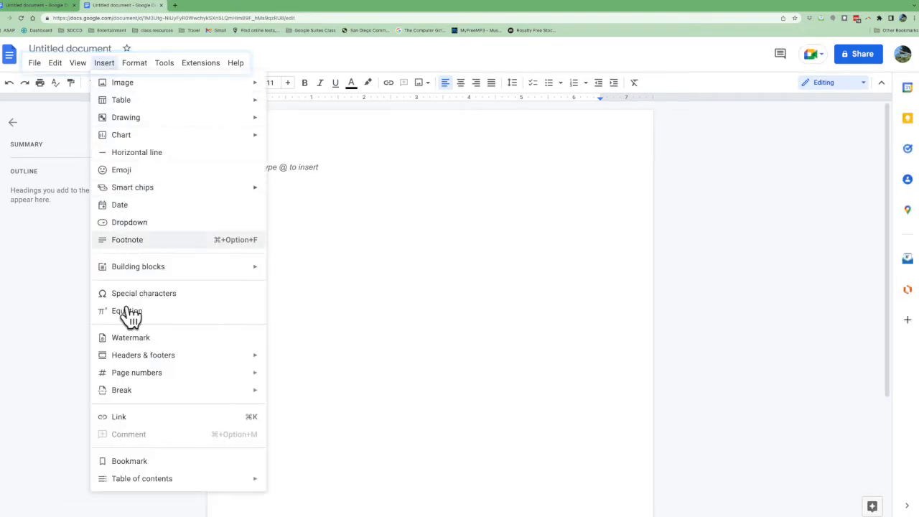
pyautogui.click(132, 339)
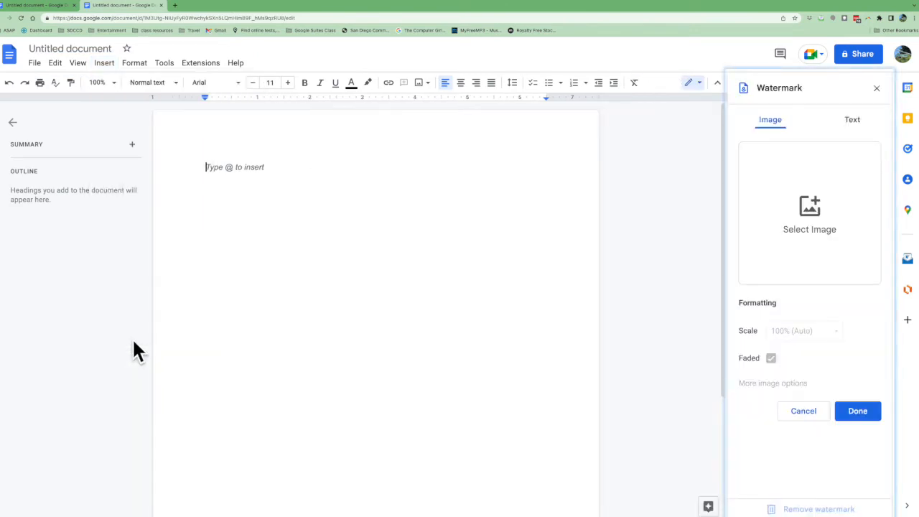
pyautogui.click(853, 123)
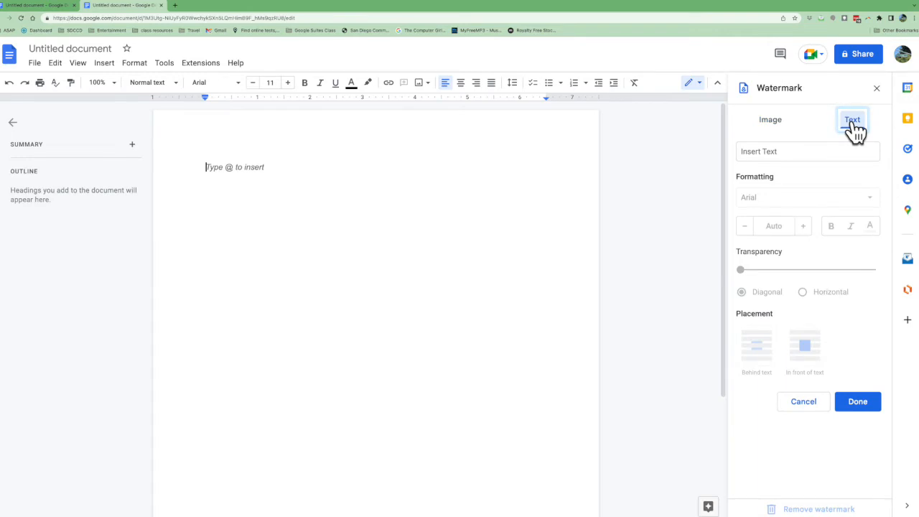
pyautogui.click(815, 149)
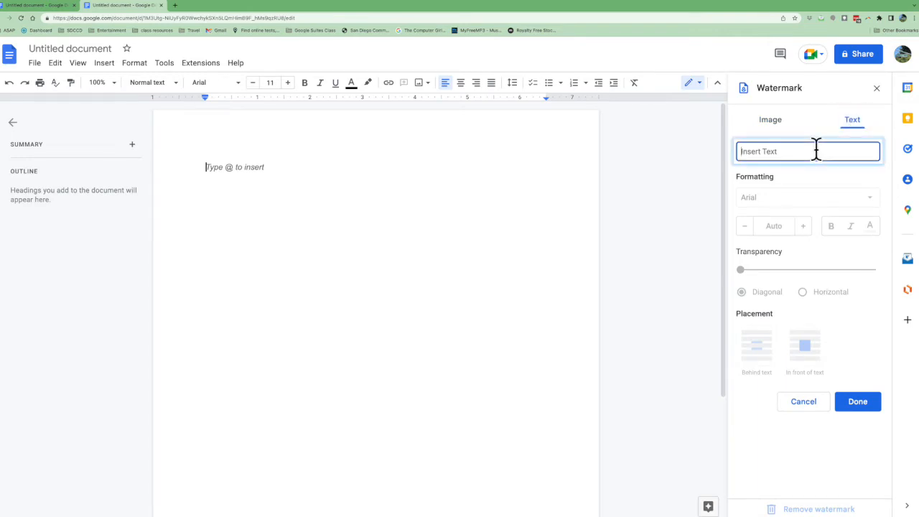
pyautogui.write('Draft')
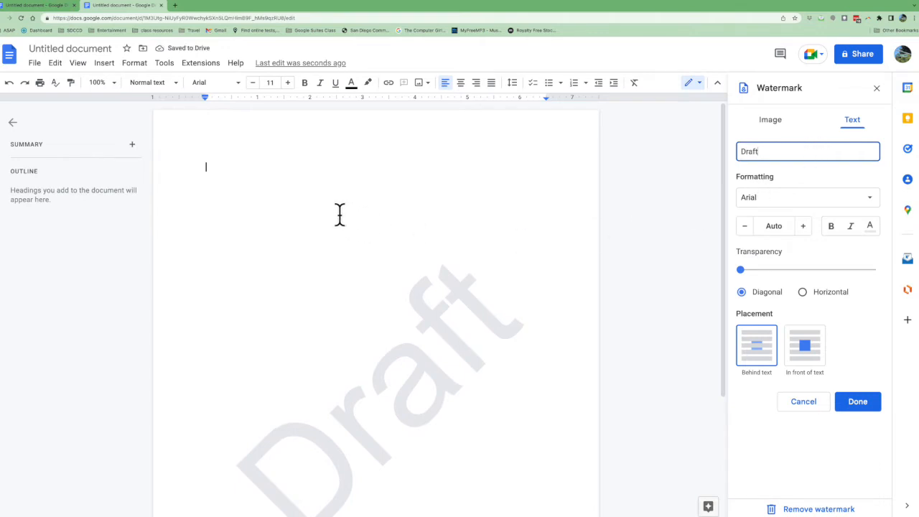
pyautogui.write('You')
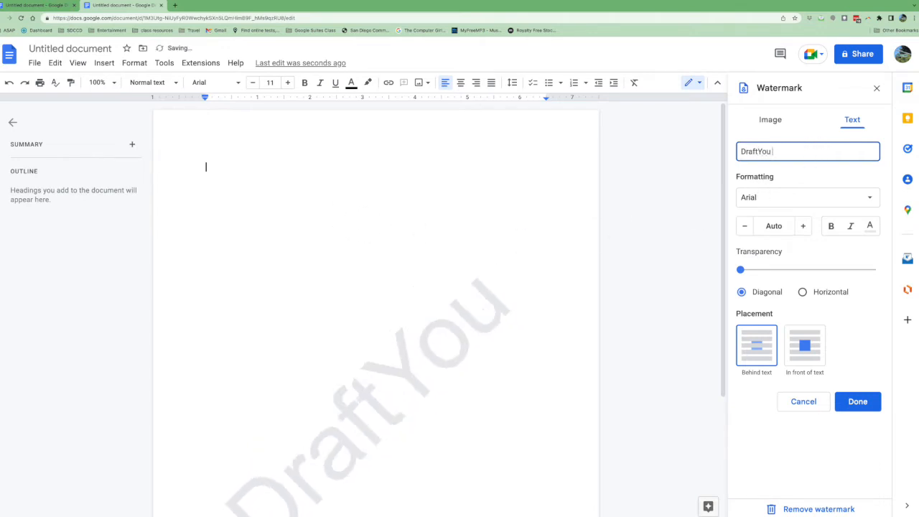
pyautogui.press('BackSpace')
pyautogui.press('BackSpace')
pyautogui.press('BackSpace')
pyautogui.press('BackSpace')
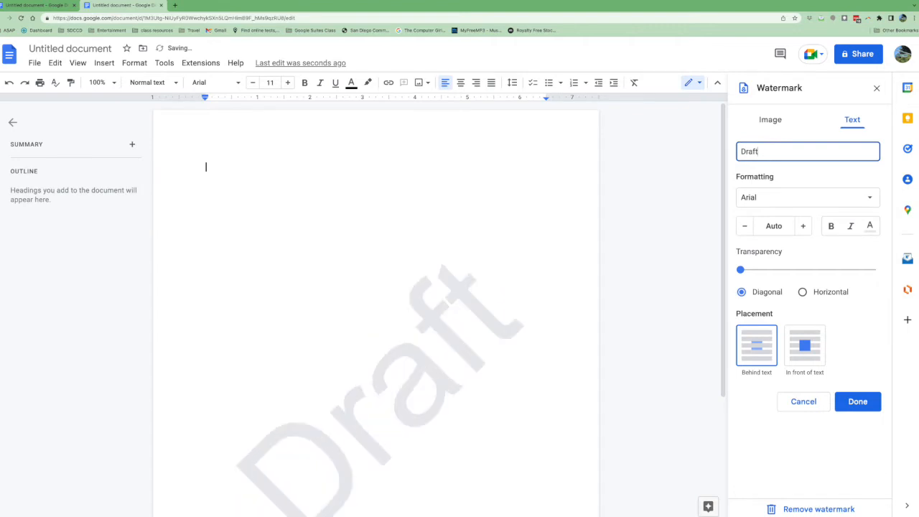
# Apply the watermark and write "Type on this document." at the start of the page body
pyautogui.click(877, 406)
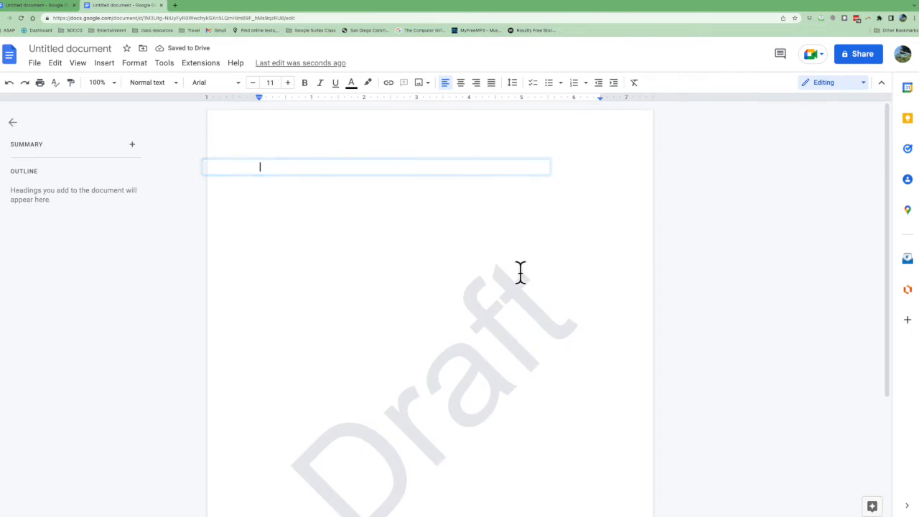
pyautogui.write('type on this document.')
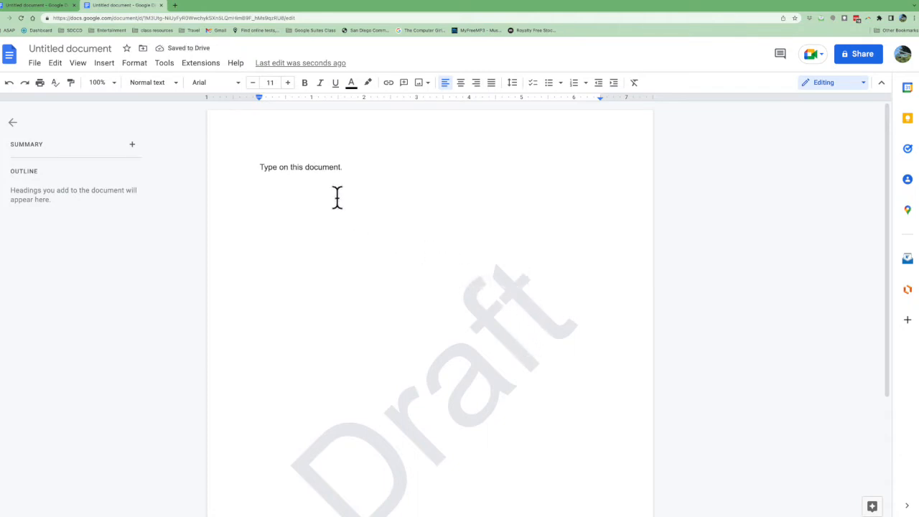
# Copy the sentence "Type on this document." and paste it repeatedly after itself until about 30 lines of the page are filled
pyautogui.moveTo(345, 174); pyautogui.dragTo(263, 168)
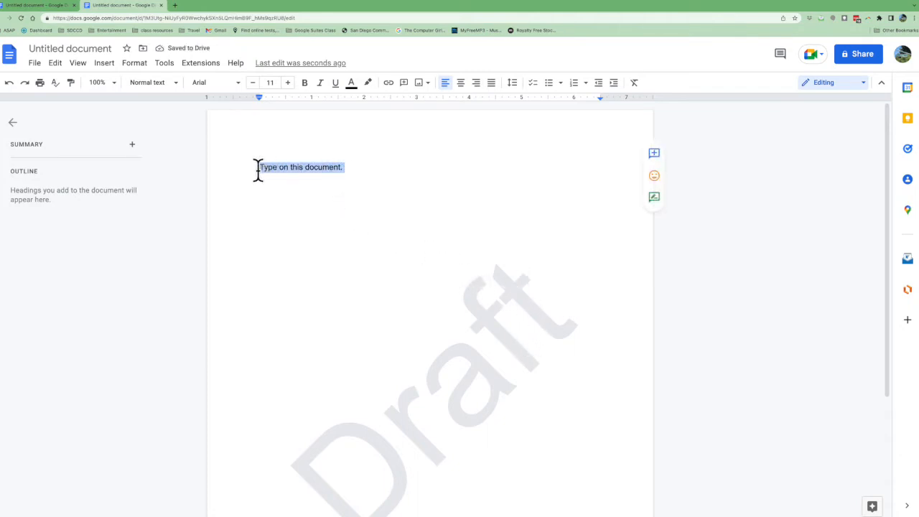
pyautogui.click(384, 172)
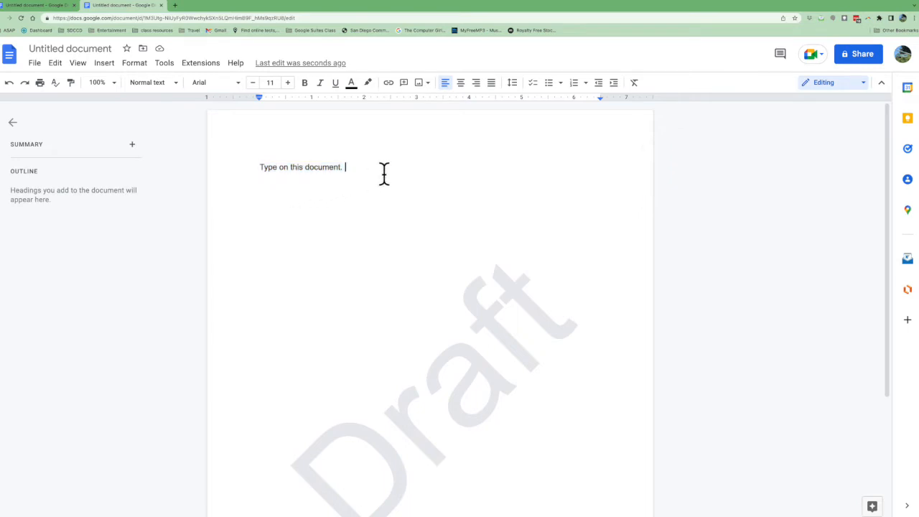
pyautogui.hotkey('ctrl', 'v')
pyautogui.hotkey('ctrl', 'v')
pyautogui.hotkey('ctrl', 'v')
pyautogui.hotkey('ctrl', 'v')
pyautogui.hotkey('ctrl', 'v')
pyautogui.hotkey('ctrl', 'v')
pyautogui.hotkey('ctrl', 'v')
pyautogui.hotkey('ctrl', 'v')
pyautogui.hotkey('ctrl', 'v')
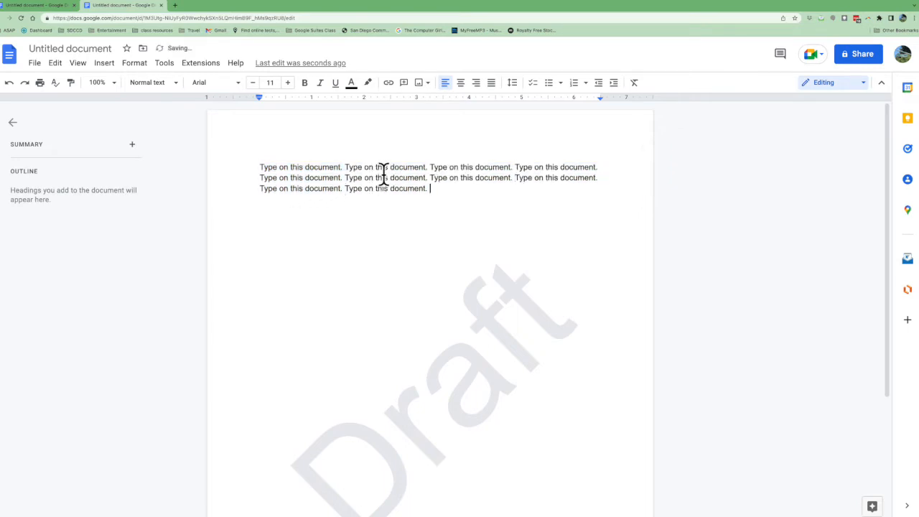
pyautogui.hotkey('ctrl', 'v')
pyautogui.hotkey('ctrl', 'v')
pyautogui.hotkey('ctrl', 'v')
pyautogui.hotkey('ctrl', 'v')
pyautogui.hotkey('ctrl', 'v')
pyautogui.hotkey('ctrl', 'v')
pyautogui.hotkey('ctrl', 'v')
pyautogui.hotkey('ctrl', 'v')
pyautogui.hotkey('ctrl', 'v')
pyautogui.hotkey('ctrl', 'v')
pyautogui.hotkey('ctrl', 'v')
pyautogui.hotkey('ctrl', 'v')
pyautogui.hotkey('ctrl', 'v')
pyautogui.hotkey('ctrl', 'v')
pyautogui.hotkey('ctrl', 'v')
pyautogui.hotkey('ctrl', 'v')
pyautogui.hotkey('ctrl', 'v')
pyautogui.hotkey('ctrl', 'v')
pyautogui.hotkey('ctrl', 'v')
pyautogui.hotkey('ctrl', 'v')
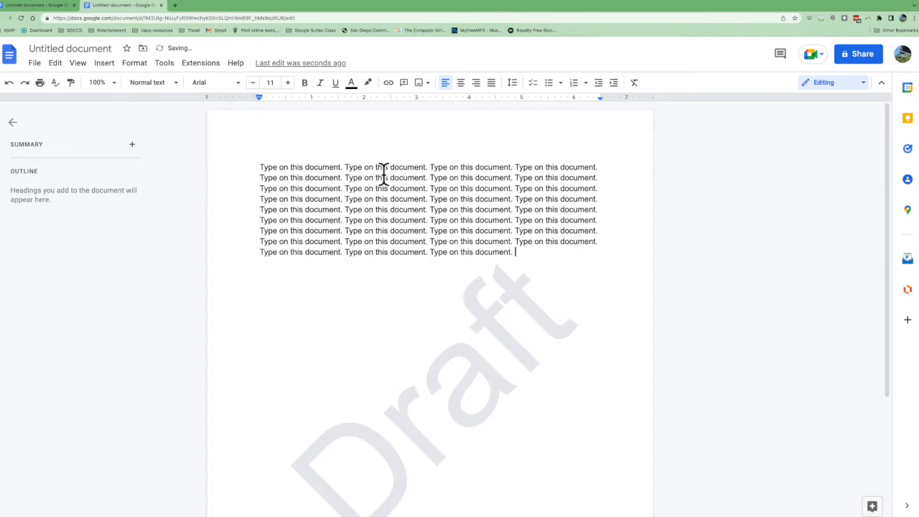
pyautogui.hotkey('ctrl', 'v')
pyautogui.hotkey('ctrl', 'v')
pyautogui.hotkey('ctrl', 'v')
pyautogui.hotkey('ctrl', 'v')
pyautogui.hotkey('ctrl', 'v')
pyautogui.hotkey('ctrl', 'v')
pyautogui.hotkey('ctrl', 'v')
pyautogui.hotkey('ctrl', 'v')
pyautogui.hotkey('ctrl', 'v')
pyautogui.hotkey('ctrl', 'v')
pyautogui.hotkey('ctrl', 'v')
pyautogui.hotkey('ctrl', 'v')
pyautogui.hotkey('ctrl', 'v')
pyautogui.hotkey('ctrl', 'v')
pyautogui.hotkey('ctrl', 'v')
pyautogui.hotkey('ctrl', 'v')
pyautogui.hotkey('ctrl', 'v')
pyautogui.hotkey('ctrl', 'v')
pyautogui.hotkey('ctrl', 'v')
pyautogui.hotkey('ctrl', 'v')
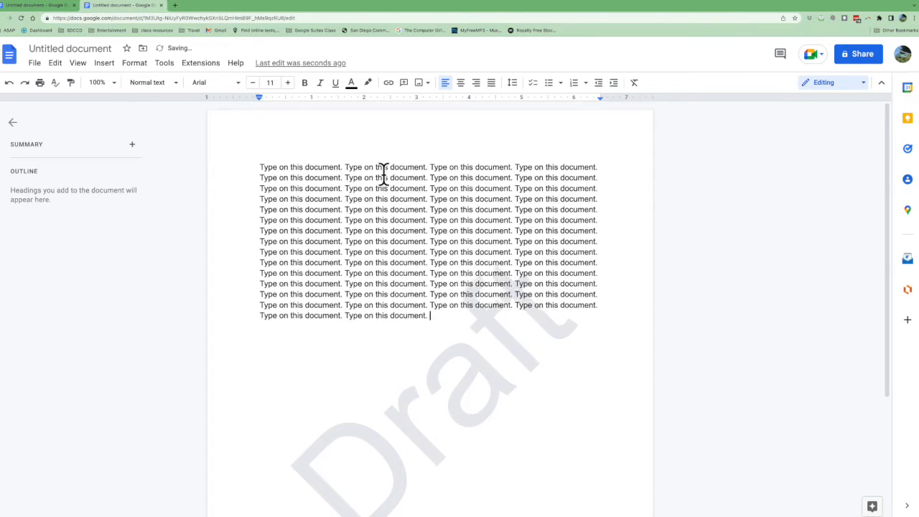
pyautogui.hotkey('ctrl', 'v')
pyautogui.hotkey('ctrl', 'v')
pyautogui.hotkey('ctrl', 'v')
pyautogui.hotkey('ctrl', 'v')
pyautogui.hotkey('ctrl', 'v')
pyautogui.hotkey('ctrl', 'v')
pyautogui.hotkey('ctrl', 'v')
pyautogui.hotkey('ctrl', 'v')
pyautogui.hotkey('ctrl', 'v')
pyautogui.hotkey('ctrl', 'v')
pyautogui.hotkey('ctrl', 'v')
pyautogui.hotkey('ctrl', 'v')
pyautogui.hotkey('ctrl', 'v')
pyautogui.hotkey('ctrl', 'v')
pyautogui.hotkey('ctrl', 'v')
pyautogui.hotkey('ctrl', 'v')
pyautogui.hotkey('ctrl', 'v')
pyautogui.hotkey('ctrl', 'v')
pyautogui.hotkey('ctrl', 'v')
pyautogui.hotkey('ctrl', 'v')
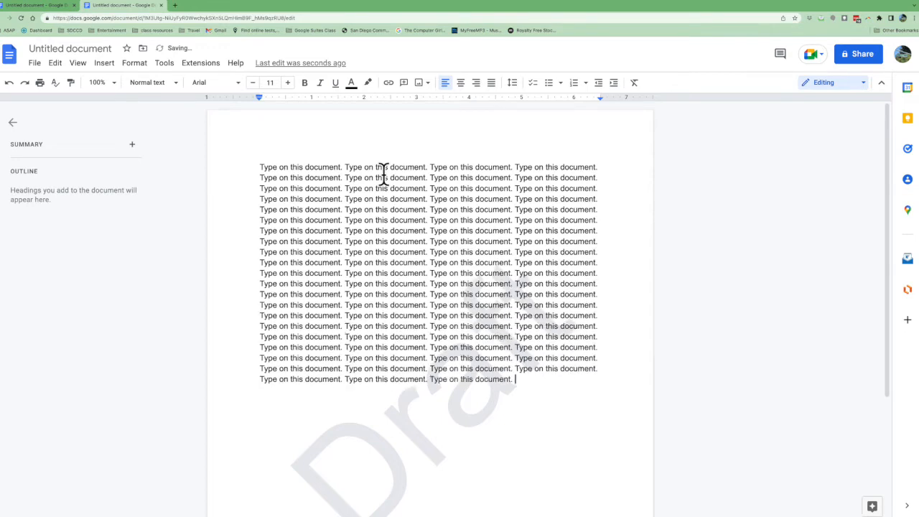
pyautogui.hotkey('ctrl', 'v')
pyautogui.hotkey('ctrl', 'v')
pyautogui.hotkey('ctrl', 'v')
pyautogui.hotkey('ctrl', 'v')
pyautogui.hotkey('ctrl', 'v')
pyautogui.hotkey('ctrl', 'v')
pyautogui.hotkey('ctrl', 'v')
pyautogui.hotkey('ctrl', 'v')
pyautogui.hotkey('ctrl', 'v')
pyautogui.hotkey('ctrl', 'v')
pyautogui.hotkey('ctrl', 'v')
pyautogui.hotkey('ctrl', 'v')
pyautogui.hotkey('ctrl', 'v')
pyautogui.hotkey('ctrl', 'v')
pyautogui.hotkey('ctrl', 'v')
pyautogui.hotkey('ctrl', 'v')
pyautogui.hotkey('ctrl', 'v')
pyautogui.hotkey('ctrl', 'v')
pyautogui.hotkey('ctrl', 'v')
pyautogui.hotkey('ctrl', 'v')
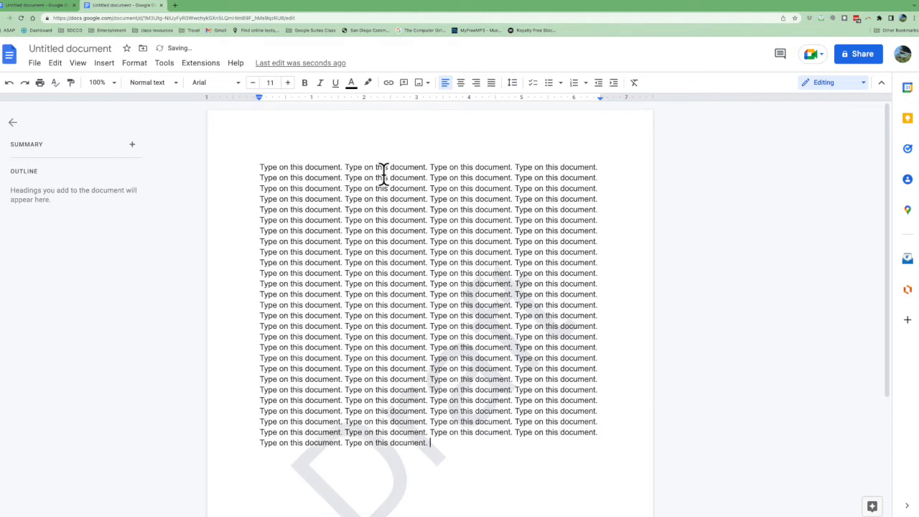
pyautogui.hotkey('ctrl', 'v')
pyautogui.hotkey('ctrl', 'v')
pyautogui.hotkey('ctrl', 'v')
pyautogui.hotkey('ctrl', 'v')
pyautogui.hotkey('ctrl', 'v')
pyautogui.hotkey('ctrl', 'v')
pyautogui.hotkey('ctrl', 'v')
pyautogui.hotkey('ctrl', 'v')
pyautogui.hotkey('ctrl', 'v')
pyautogui.hotkey('ctrl', 'v')
pyautogui.hotkey('ctrl', 'v')
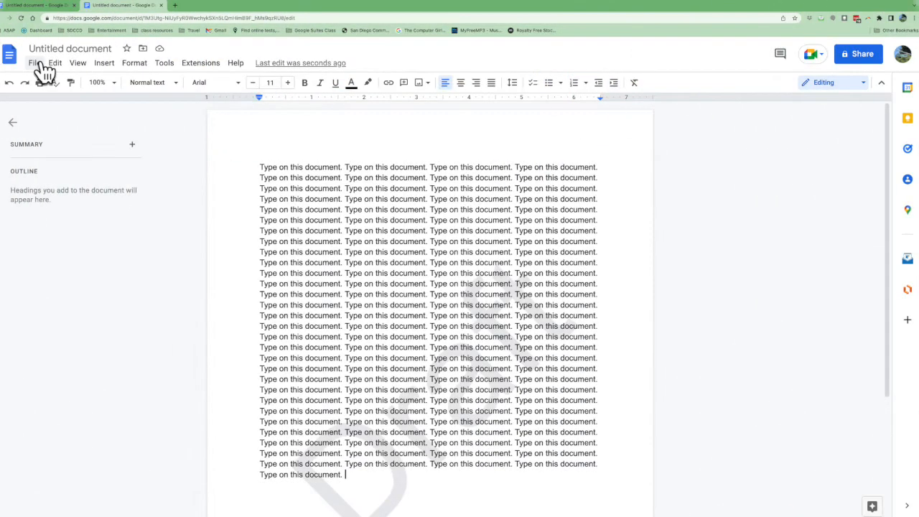
# Create a new blank document and insert the Email draft building block using the @ menu
pyautogui.click(42, 65)
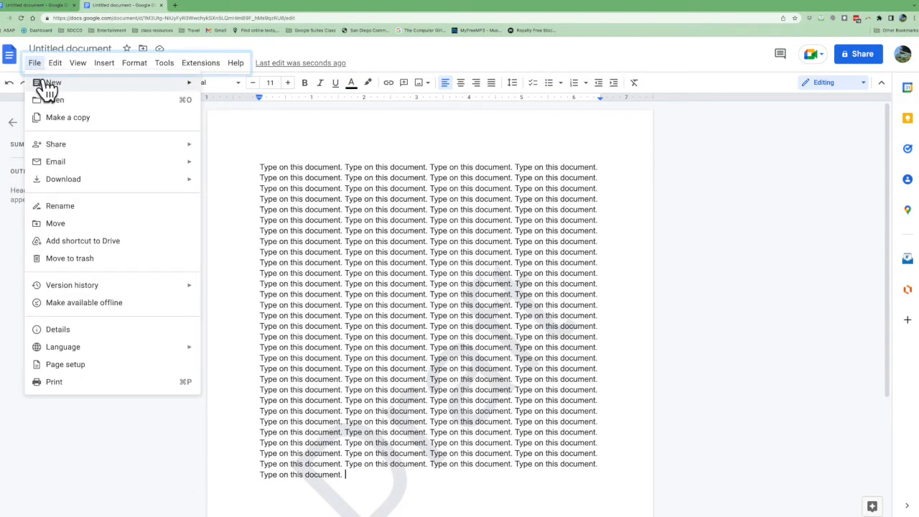
pyautogui.moveTo(50, 82)
pyautogui.click(297, 85)
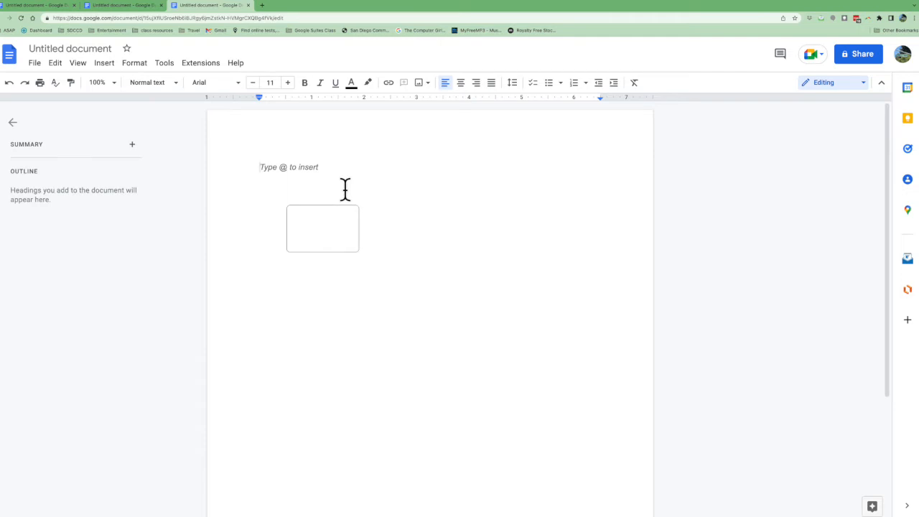
pyautogui.write('@')
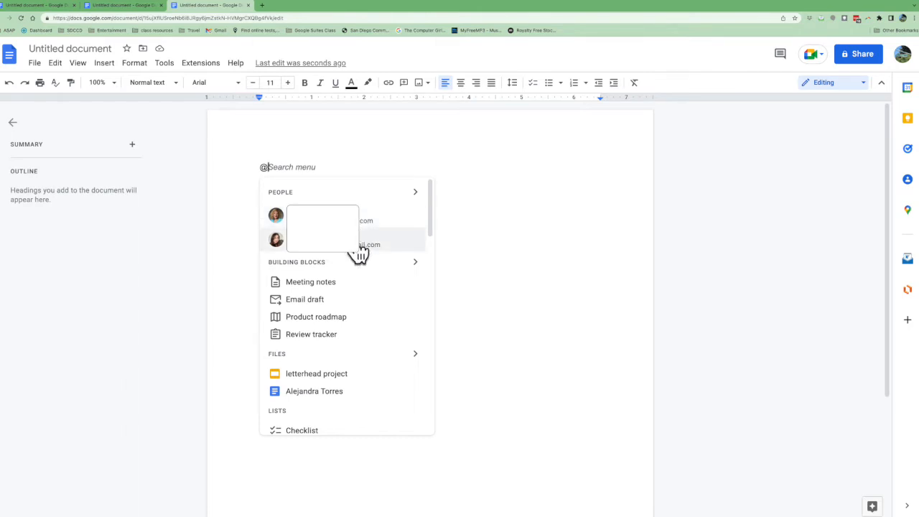
pyautogui.click(305, 300)
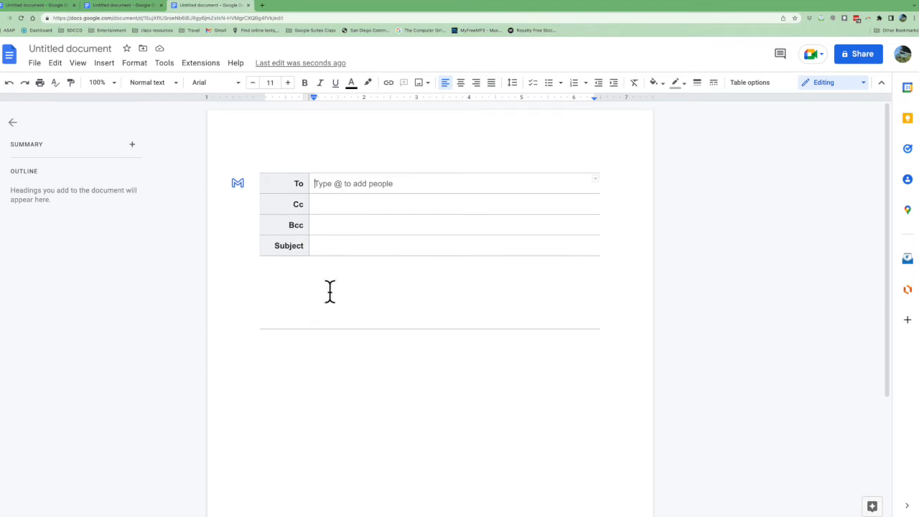
# Fill in the email draft with a suggested contact as recipient, the subject "All about my party" and the body "I'd like to invite you to my party"
pyautogui.write('@')
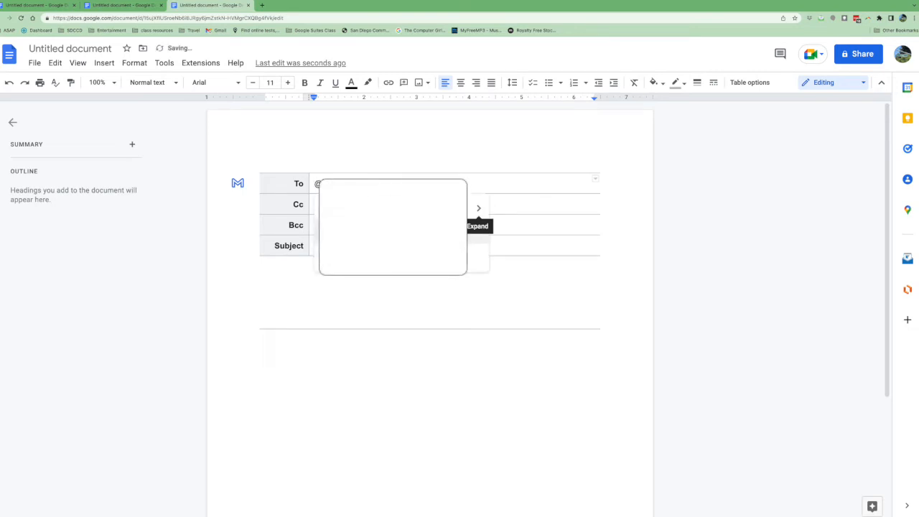
pyautogui.click(430, 231)
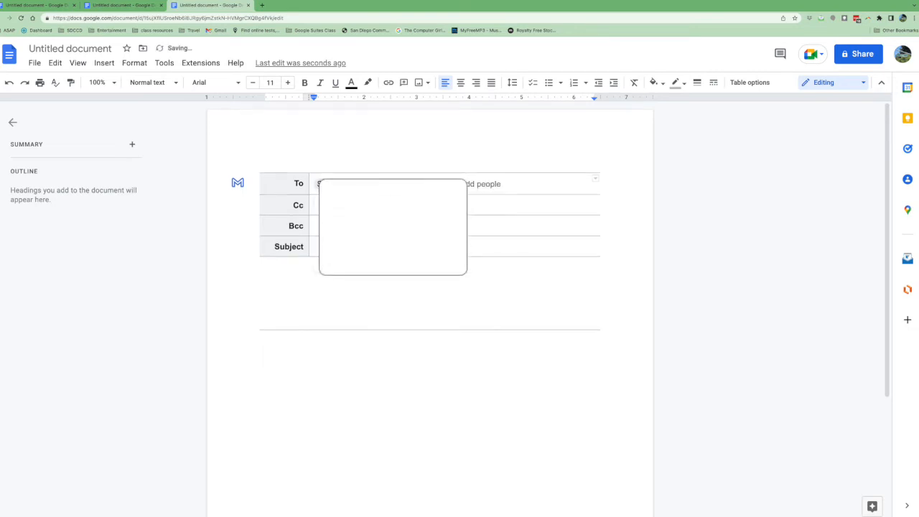
pyautogui.click(315, 247)
pyautogui.write('A')
pyautogui.click(342, 275)
pyautogui.write("I'd like to l")
pyautogui.write('nvite y')
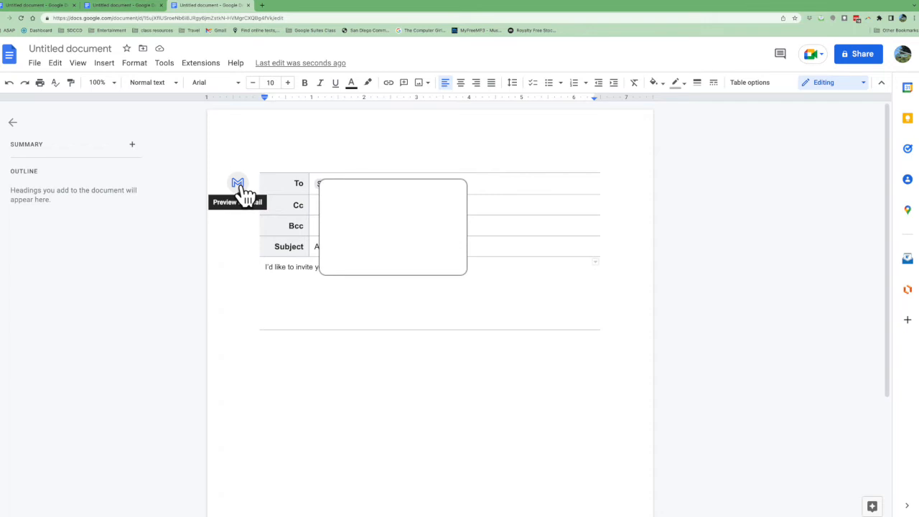
# Preview the email draft in Gmail, and return to the document containing it
pyautogui.click(238, 184)
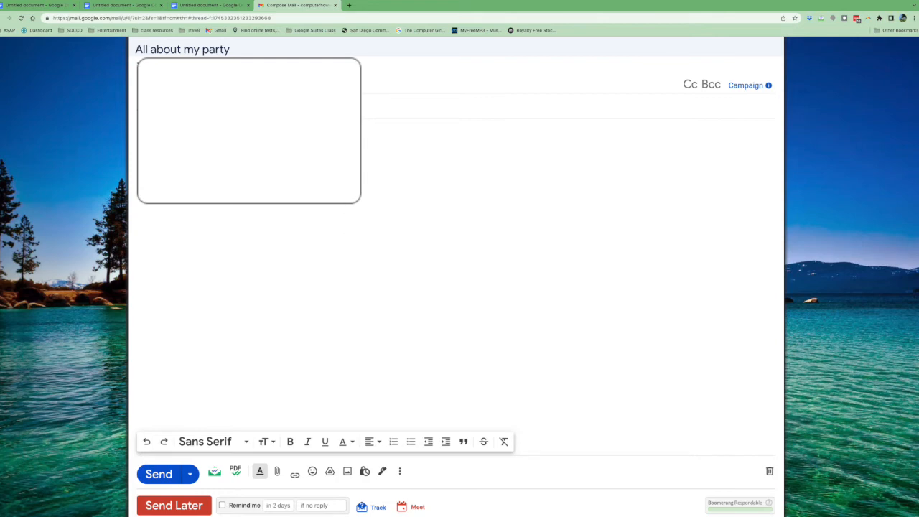
pyautogui.click(229, 7)
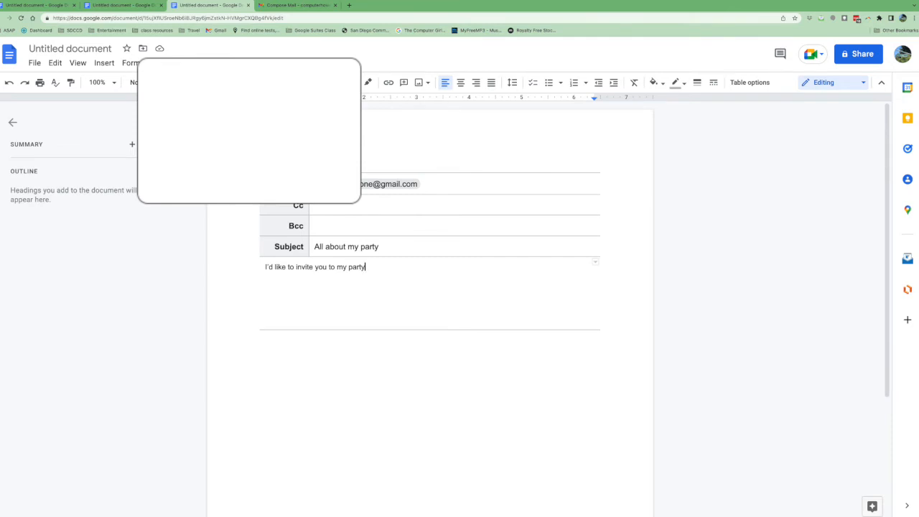
# Delete the body text and the whole email draft block from the document, leaving the page blank
pyautogui.press('BackSpace')
pyautogui.press('BackSpace')
pyautogui.press('BackSpace')
pyautogui.press('BackSpace')
pyautogui.press('BackSpace')
pyautogui.press('BackSpace')
pyautogui.press('BackSpace')
pyautogui.press('BackSpace')
pyautogui.press('BackSpace')
pyautogui.press('BackSpace')
pyautogui.press('BackSpace')
pyautogui.press('BackSpace')
pyautogui.press('BackSpace')
pyautogui.press('BackSpace')
pyautogui.press('BackSpace')
pyautogui.press('BackSpace')
pyautogui.press('BackSpace')
pyautogui.press('BackSpace')
pyautogui.press('BackSpace')
pyautogui.press('BackSpace')
pyautogui.press('BackSpace')
pyautogui.press('BackSpace')
pyautogui.press('BackSpace')
pyautogui.press('BackSpace')
pyautogui.press('BackSpace')
pyautogui.press('BackSpace')
pyautogui.press('BackSpace')
pyautogui.press('BackSpace')
pyautogui.press('BackSpace')
pyautogui.press('BackSpace')
pyautogui.press('BackSpace')
pyautogui.press('BackSpace')
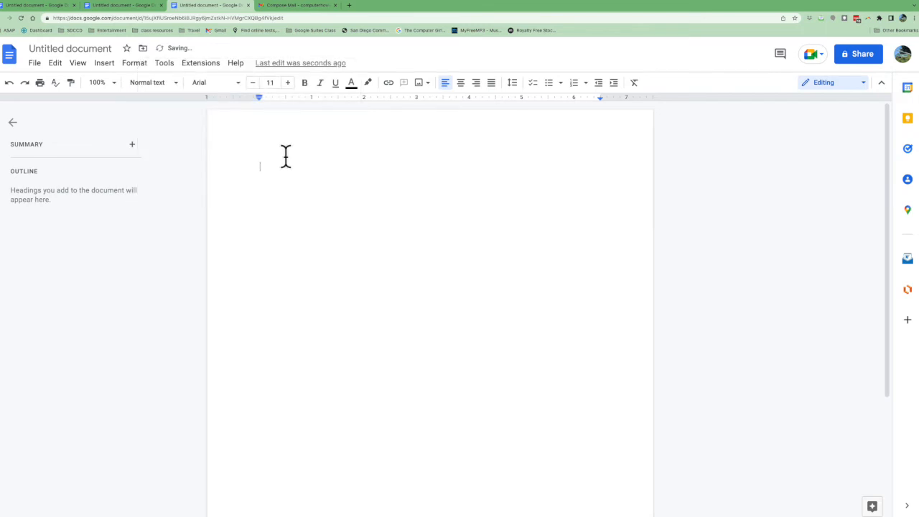
# Browse the files offered by the @ menu and search them for "Google"
pyautogui.write('@')
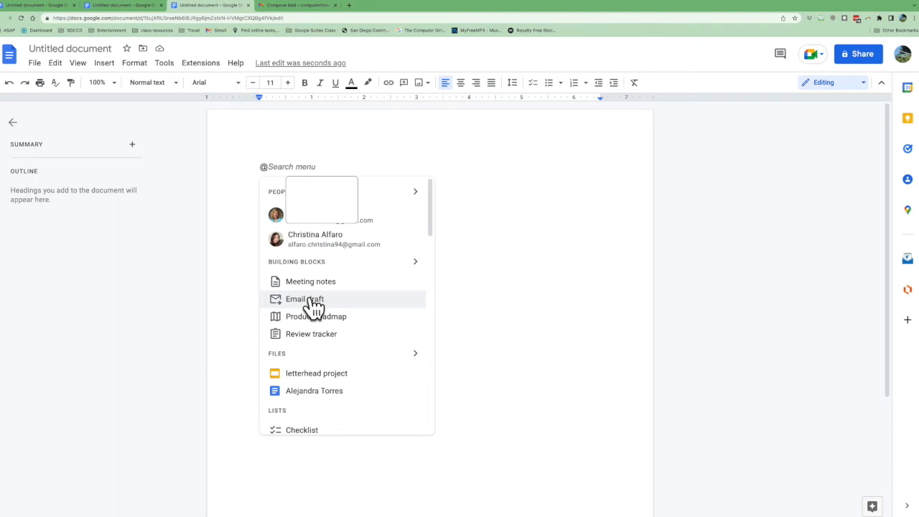
pyautogui.scroll(-1, 314, 305)
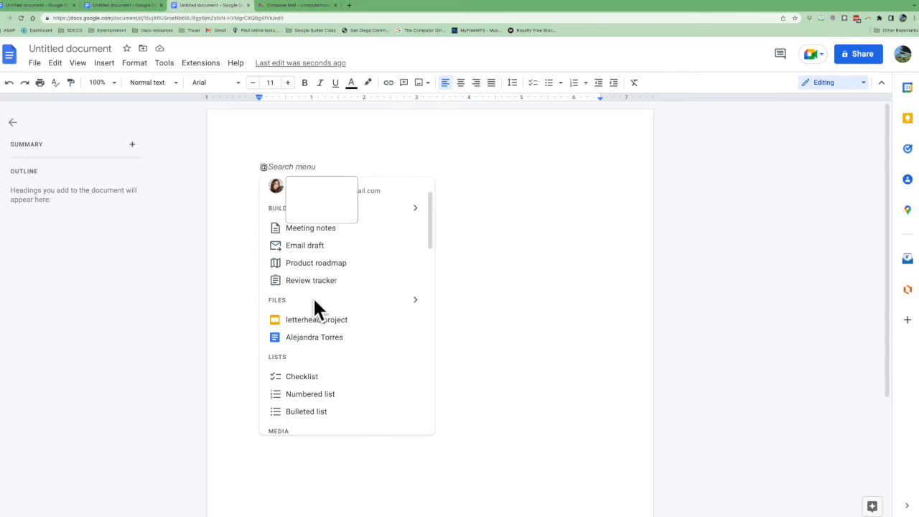
pyautogui.click(415, 300)
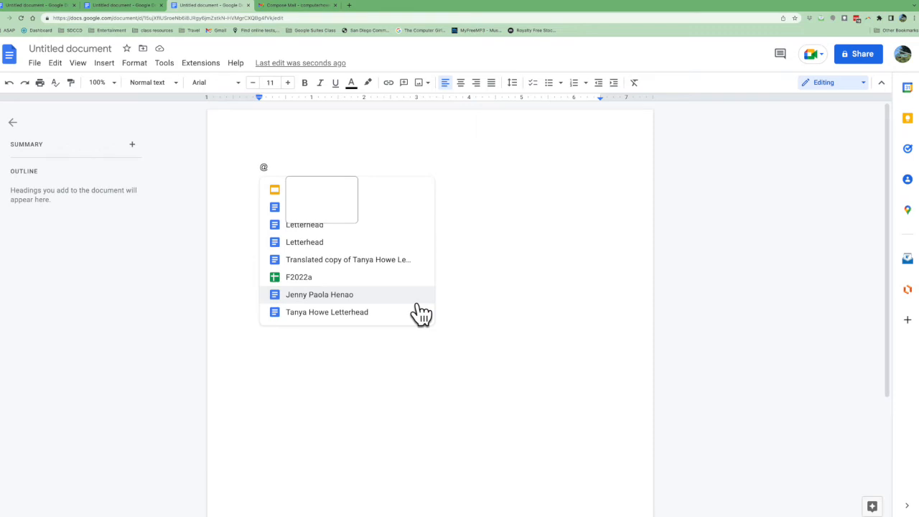
pyautogui.scroll(-1, 379, 237)
pyautogui.scroll(-1, 380, 251)
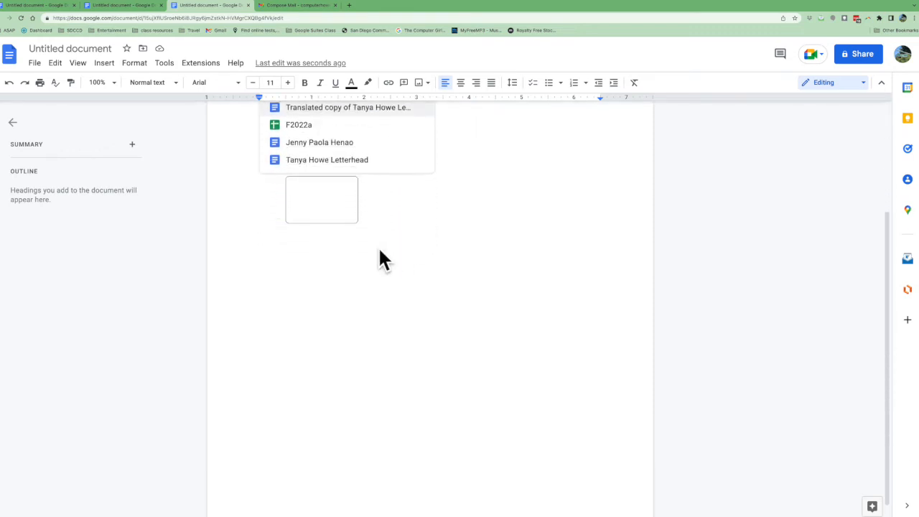
pyautogui.scroll(2, 380, 253)
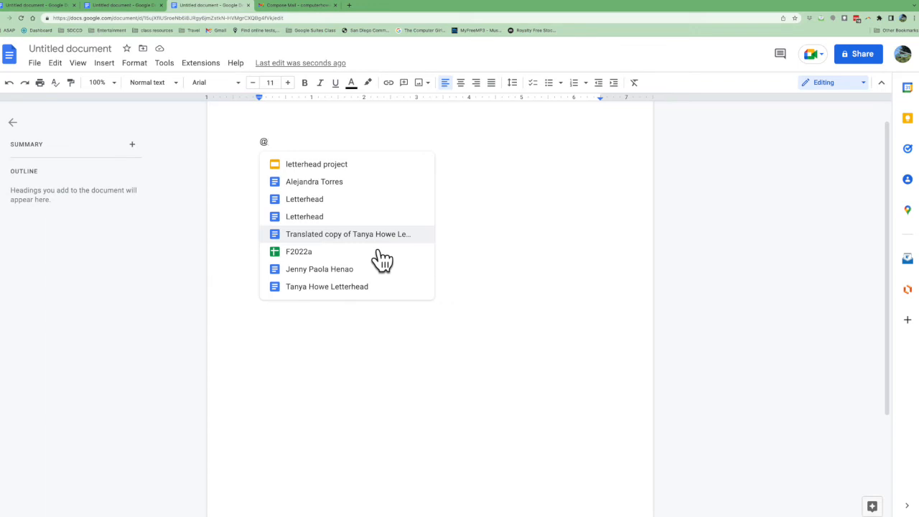
pyautogui.write('Google')
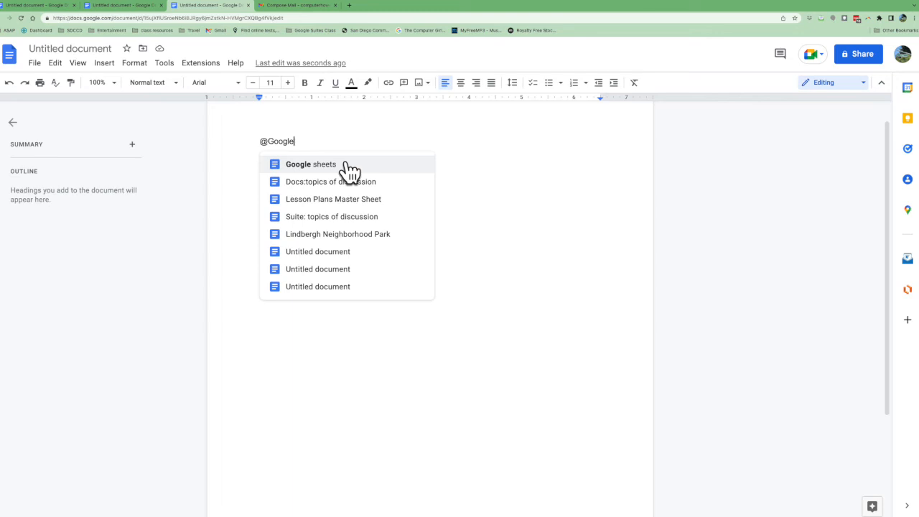
# Clear the "Google" search term and insert today's date through the @ menu
pyautogui.press('BackSpace')
pyautogui.press('BackSpace')
pyautogui.press('BackSpace')
pyautogui.press('BackSpace')
pyautogui.press('BackSpace')
pyautogui.press('BackSpace')
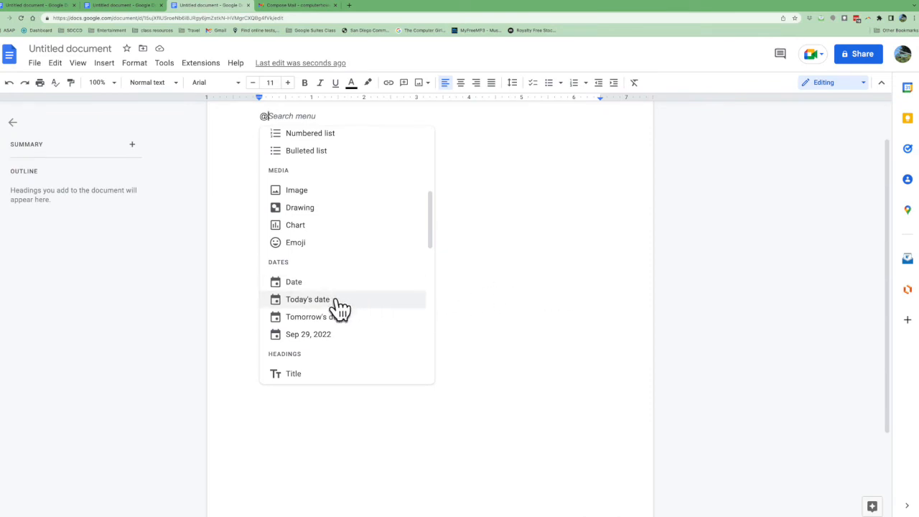
pyautogui.click(336, 300)
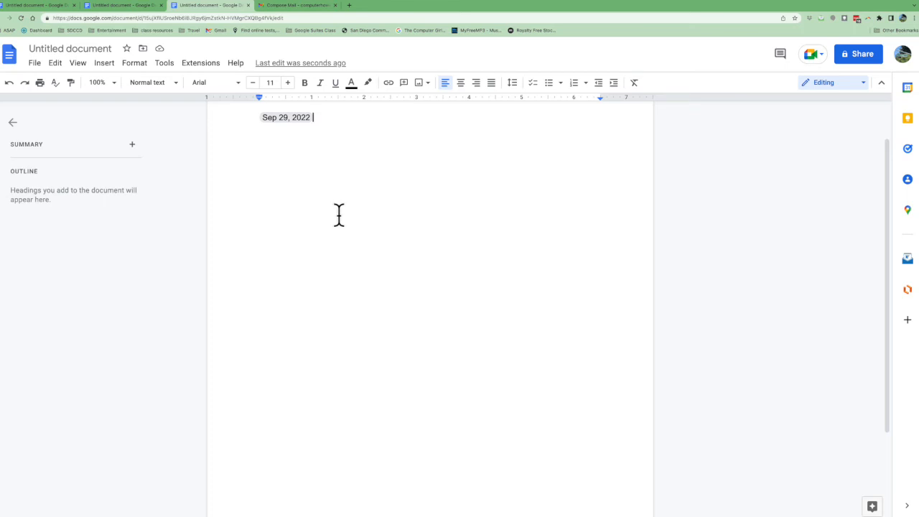
# Replace today's date in the document with Sep 30, 2022, picked from the calendar
pyautogui.press('BackSpace')
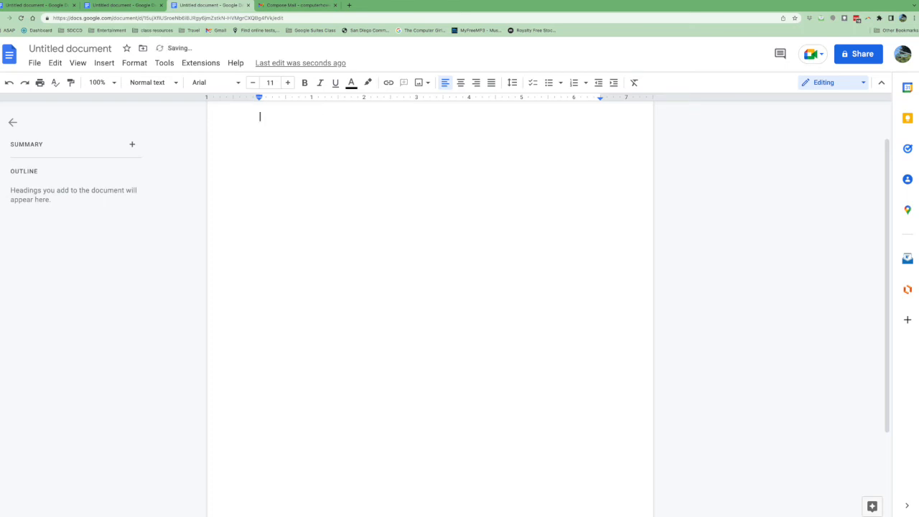
pyautogui.click(103, 65)
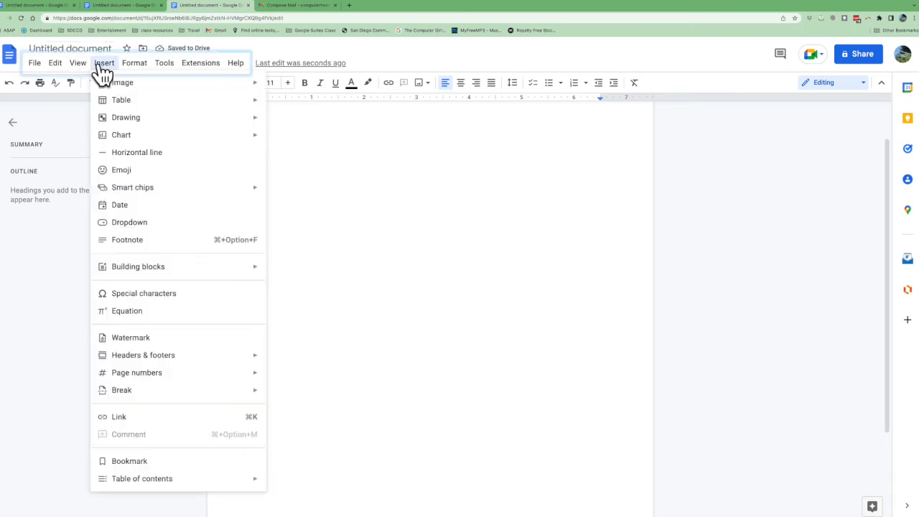
pyautogui.click(141, 204)
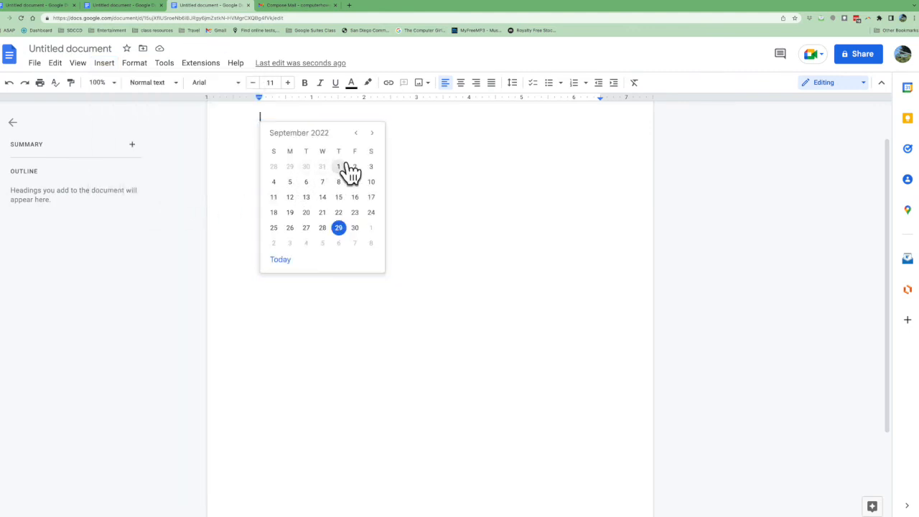
pyautogui.click(355, 228)
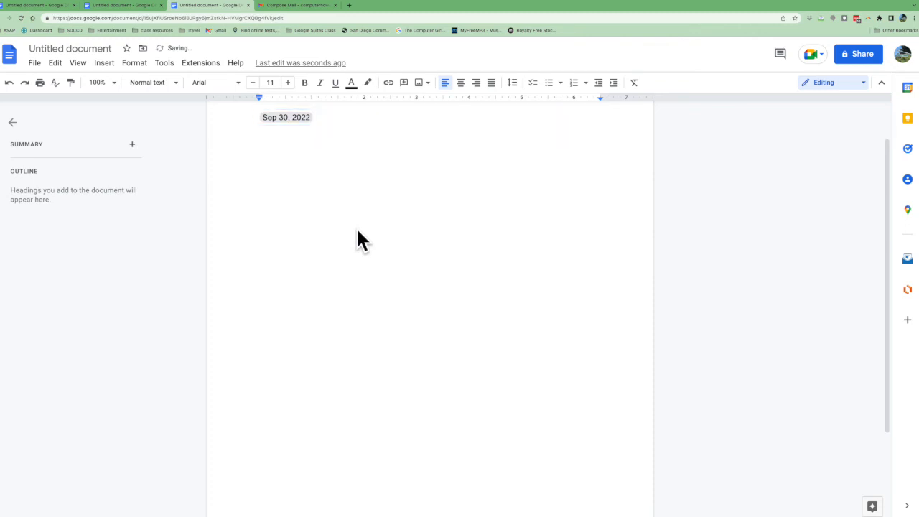
pyautogui.click(104, 63)
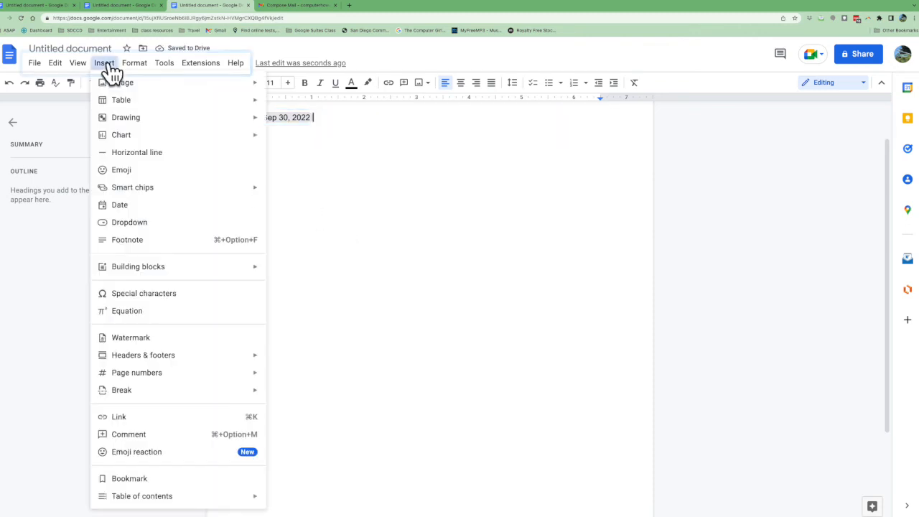
pyautogui.click(134, 204)
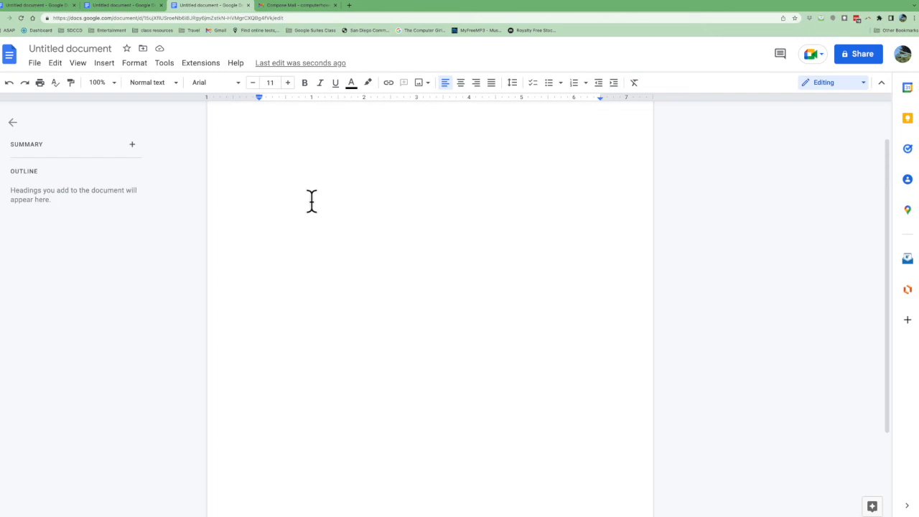
# Write "Translate this document" and, below a blank line, "Type a story about cats. Cats love to sleep."
pyautogui.write('Translate this document')
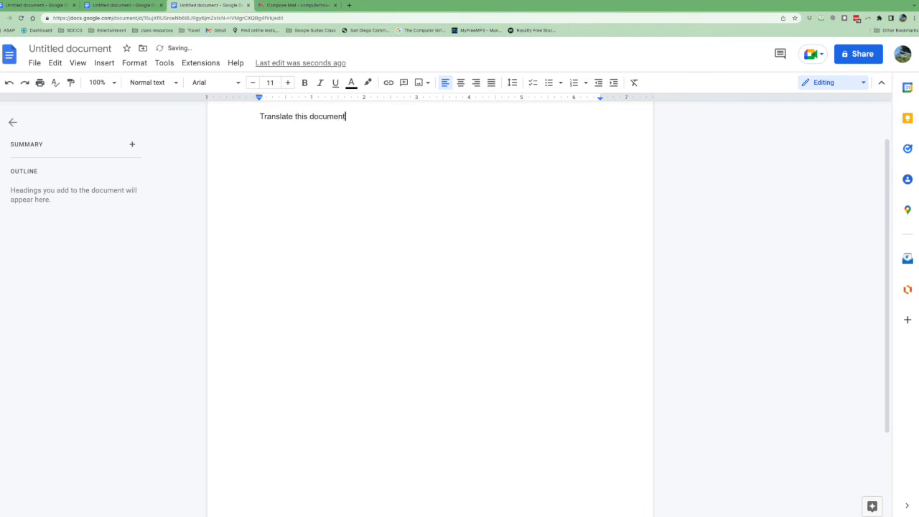
pyautogui.moveTo(345, 117); pyautogui.dragTo(254, 115)
pyautogui.scroll(1, 301, 127)
pyautogui.click(358, 151)
pyautogui.press('Return')
pyautogui.press('Return')
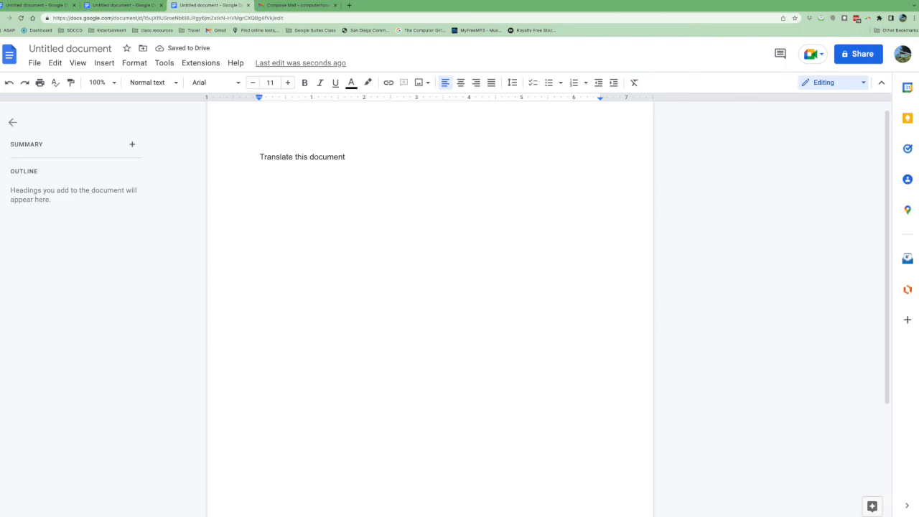
pyautogui.write('Type a story ab')
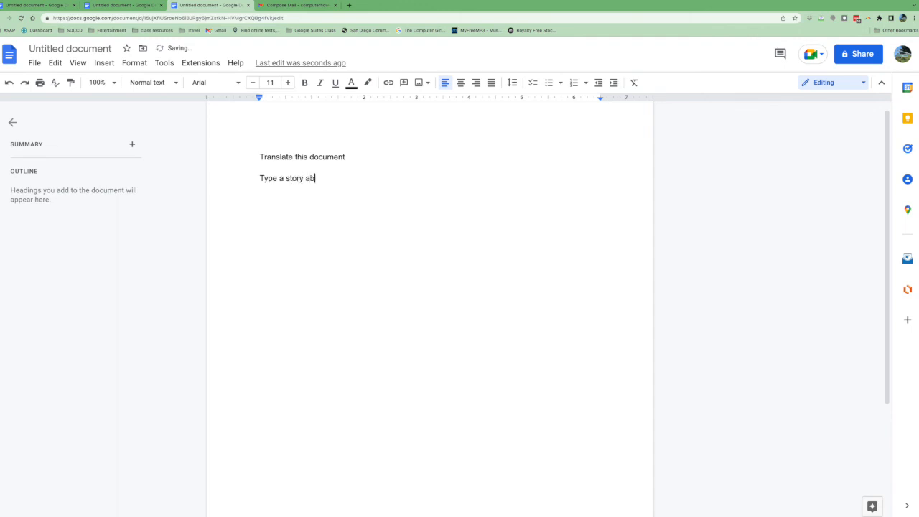
pyautogui.write('out cats. Cats love to sleep.')
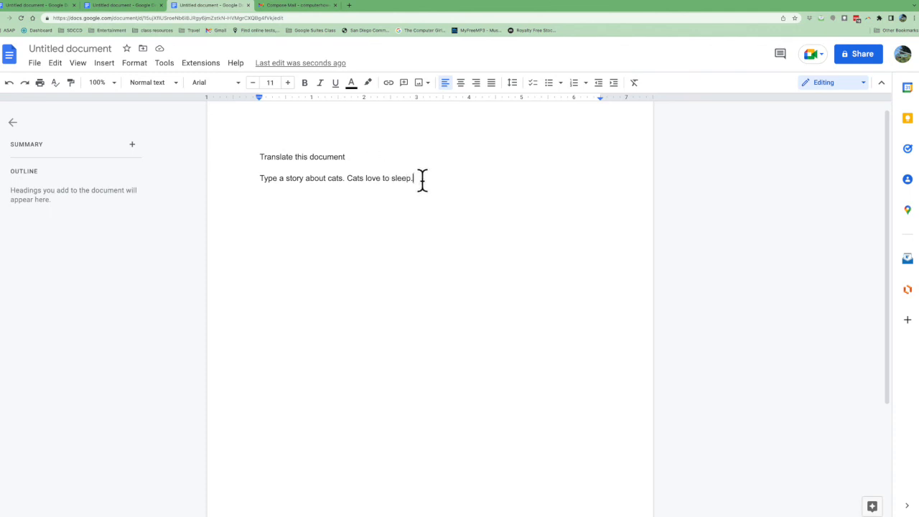
# Create a Spanish translated copy of the document with the default title, and return to the original document
pyautogui.moveTo(419, 180); pyautogui.dragTo(250, 155)
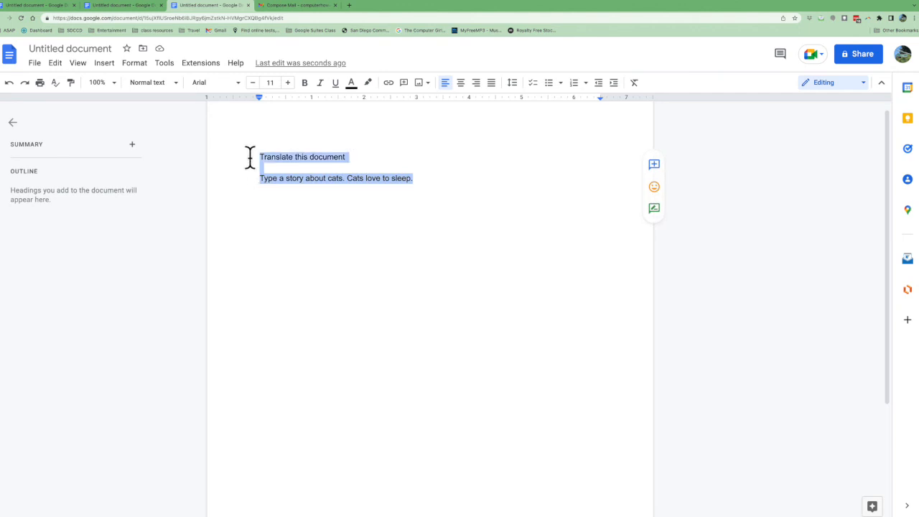
pyautogui.click(104, 63)
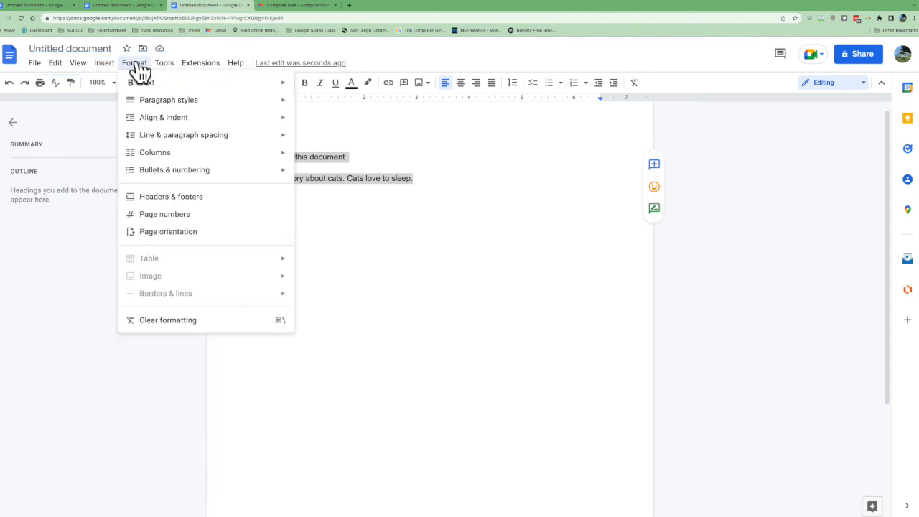
pyautogui.moveTo(165, 66)
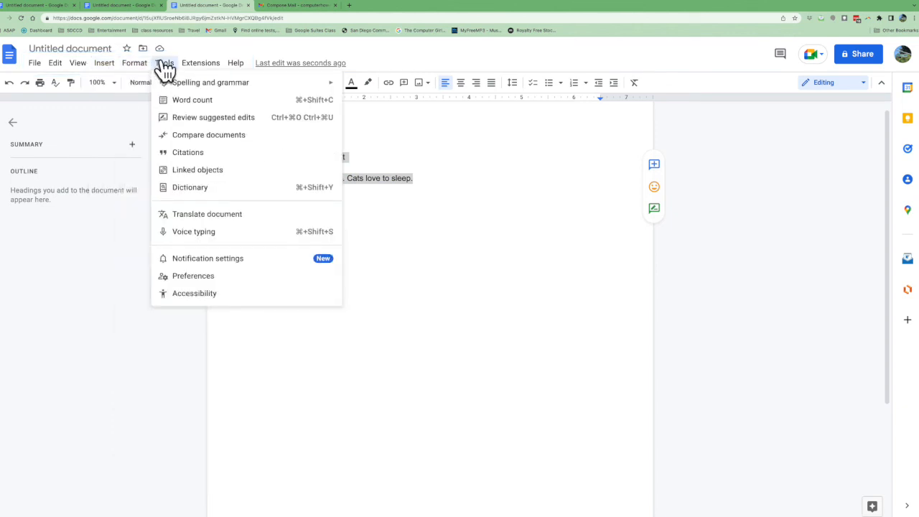
pyautogui.click(213, 215)
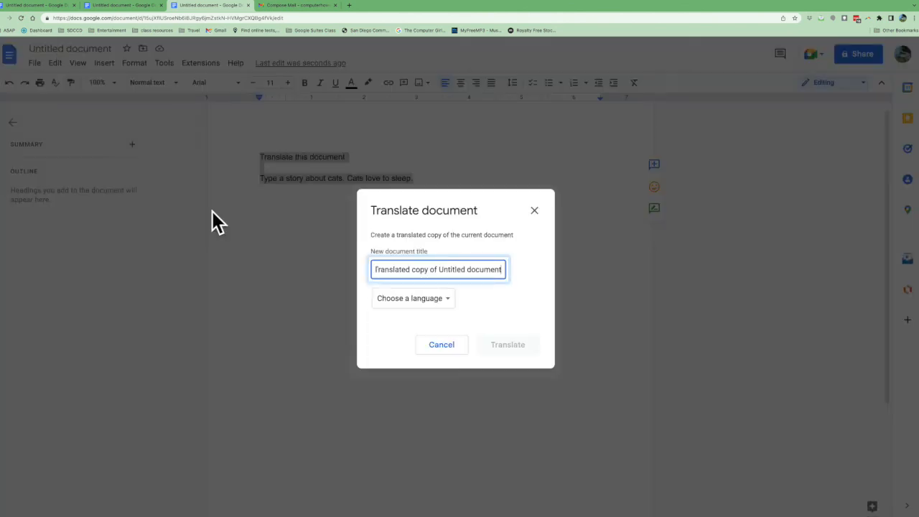
pyautogui.click(439, 302)
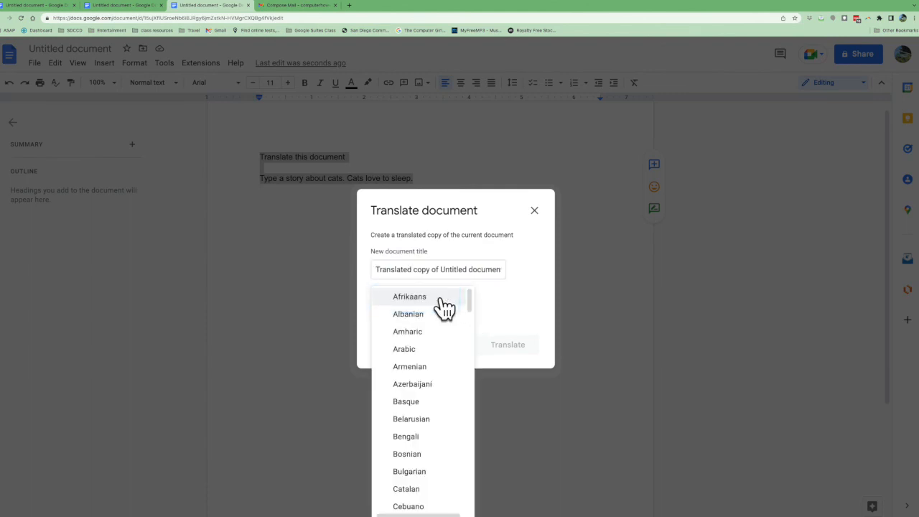
pyautogui.scroll(-2, 443, 402)
pyautogui.scroll(-9, 446, 413)
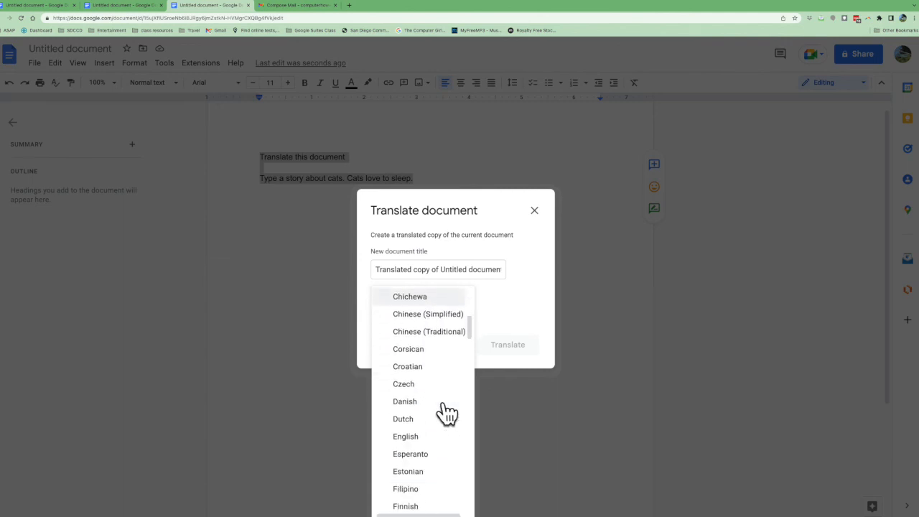
pyautogui.scroll(-8, 447, 413)
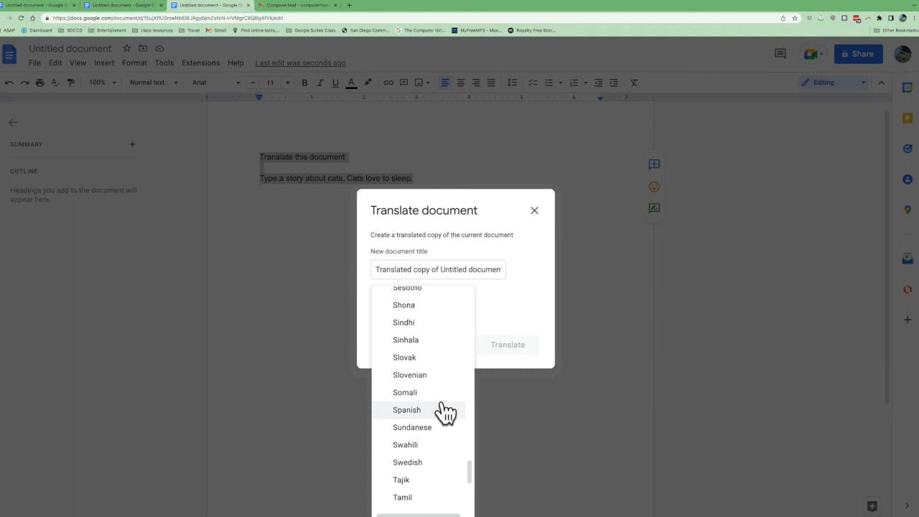
pyautogui.click(444, 408)
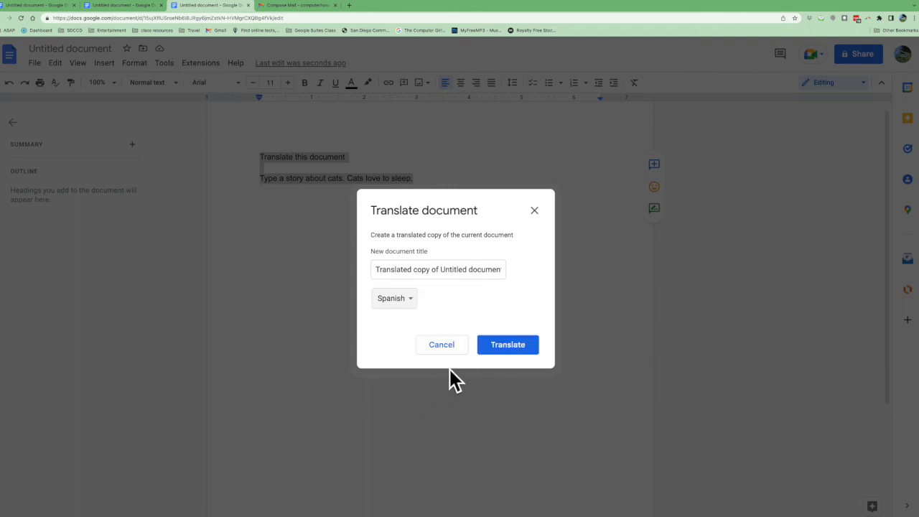
pyautogui.click(497, 345)
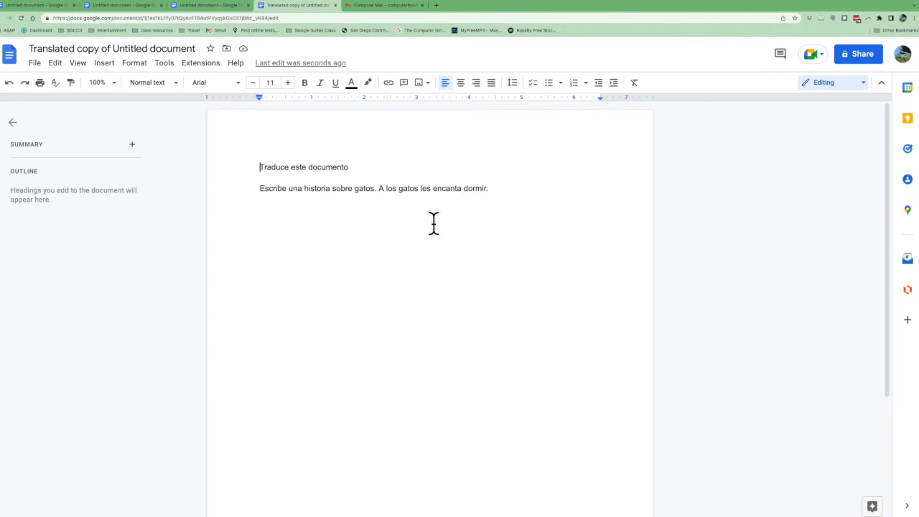
pyautogui.click(229, 8)
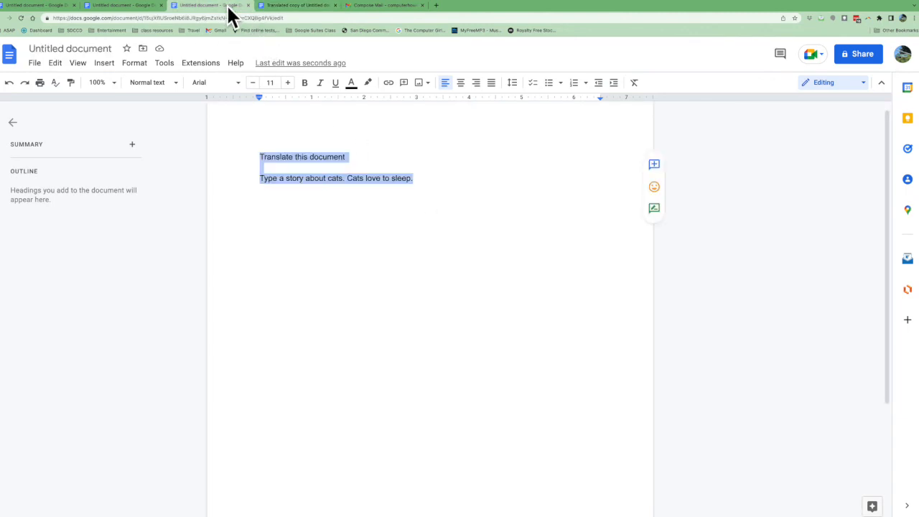